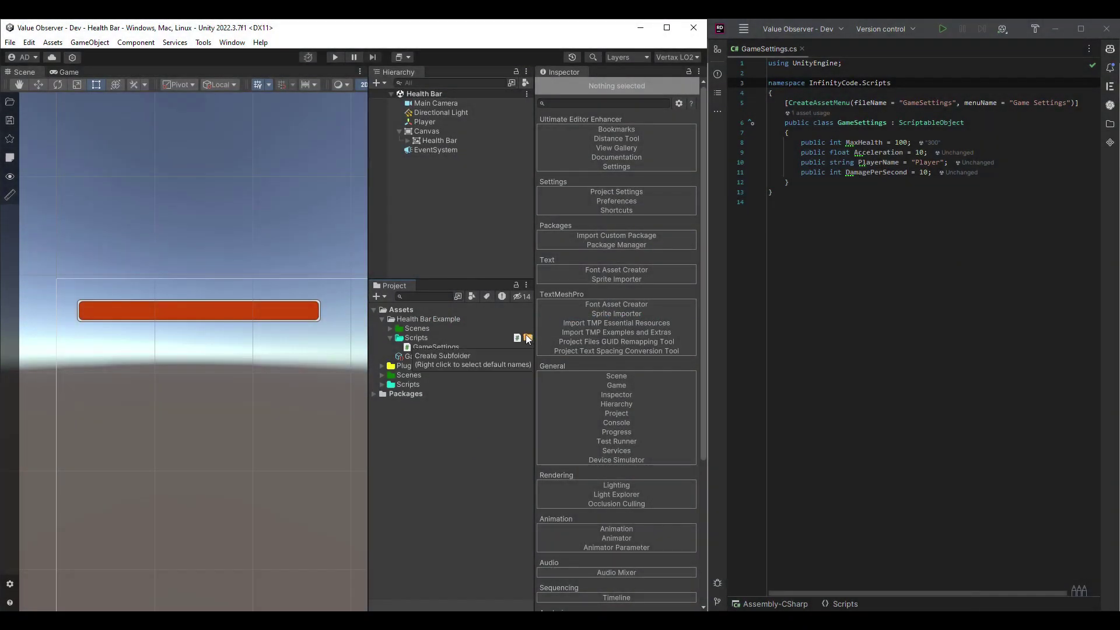
# Step: Create two C# scripts named PlayerController and HealthBarController in the Scripts folder
pyautogui.click(518, 338)
pyautogui.write('PlayerController')
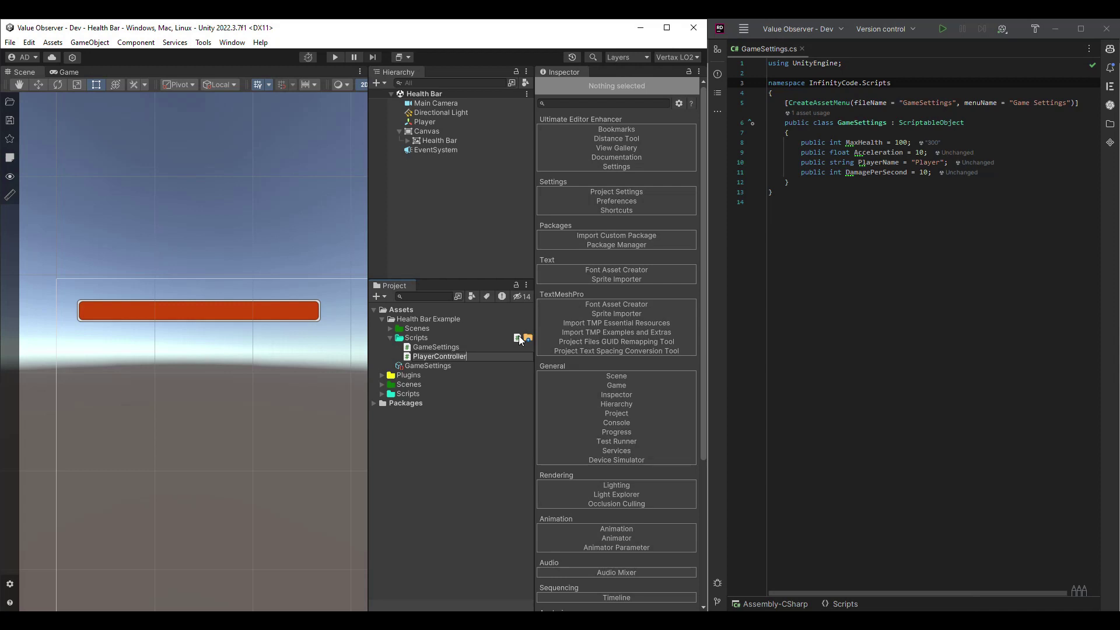
pyautogui.press('Return')
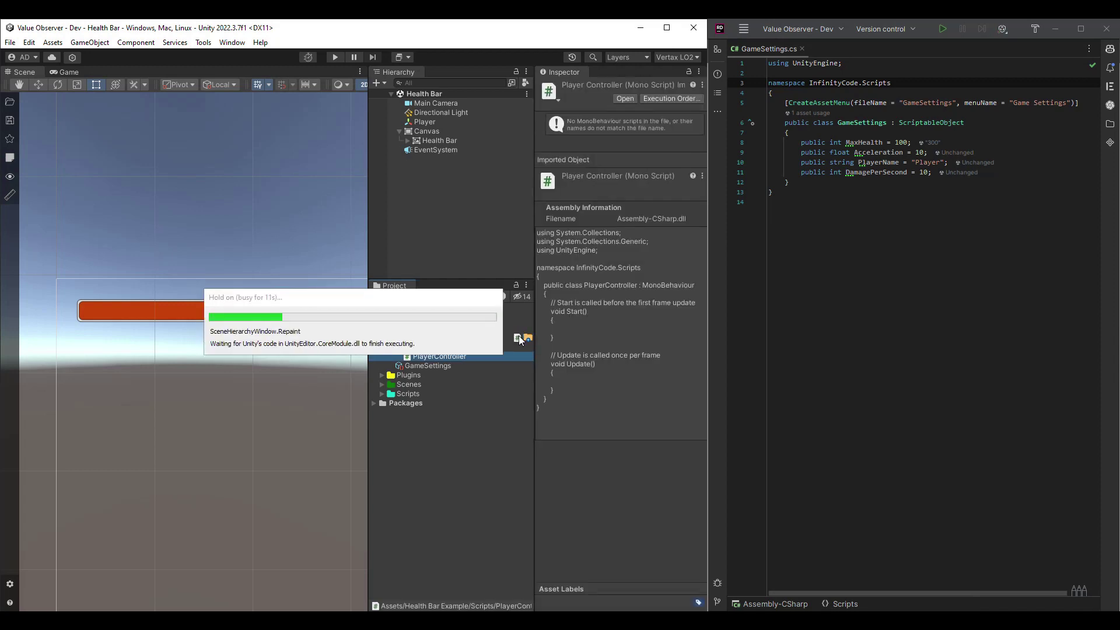
pyautogui.click(519, 337)
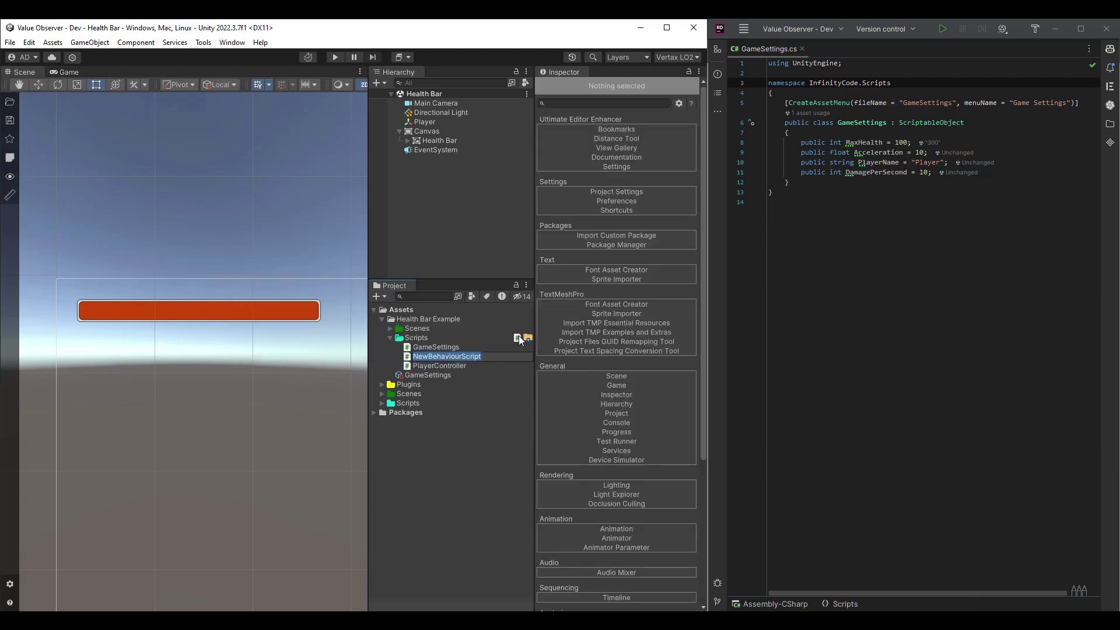
pyautogui.write('HealthBarController')
pyautogui.press('Return')
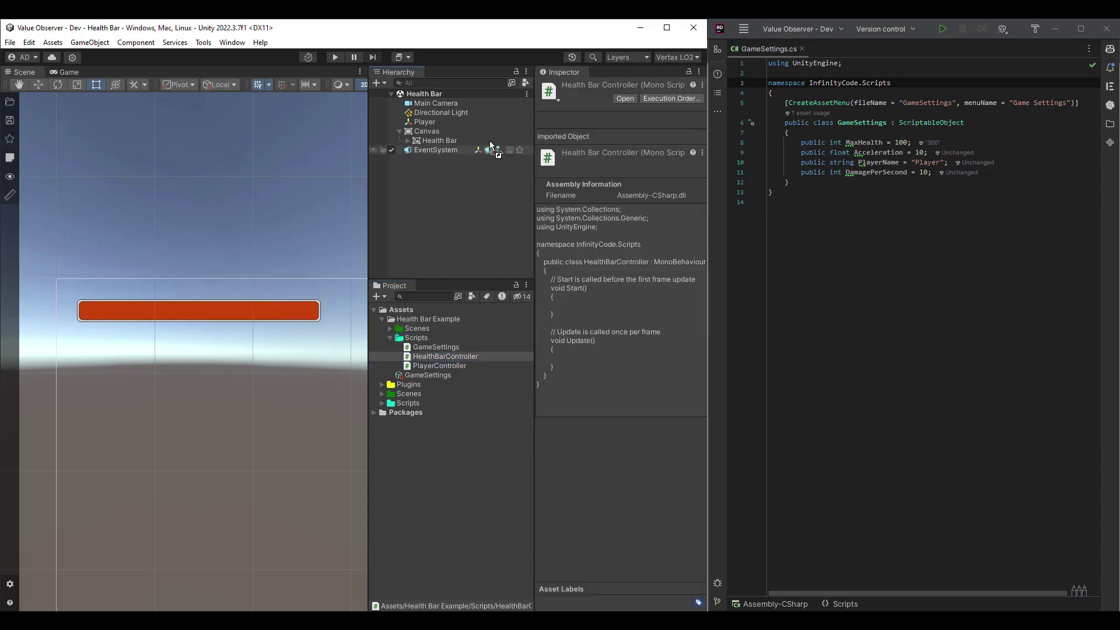
# Step: Attach PlayerController to the Player object and HealthBarController to the Health Bar object
pyautogui.moveTo(472, 364); pyautogui.dragTo(440, 120)
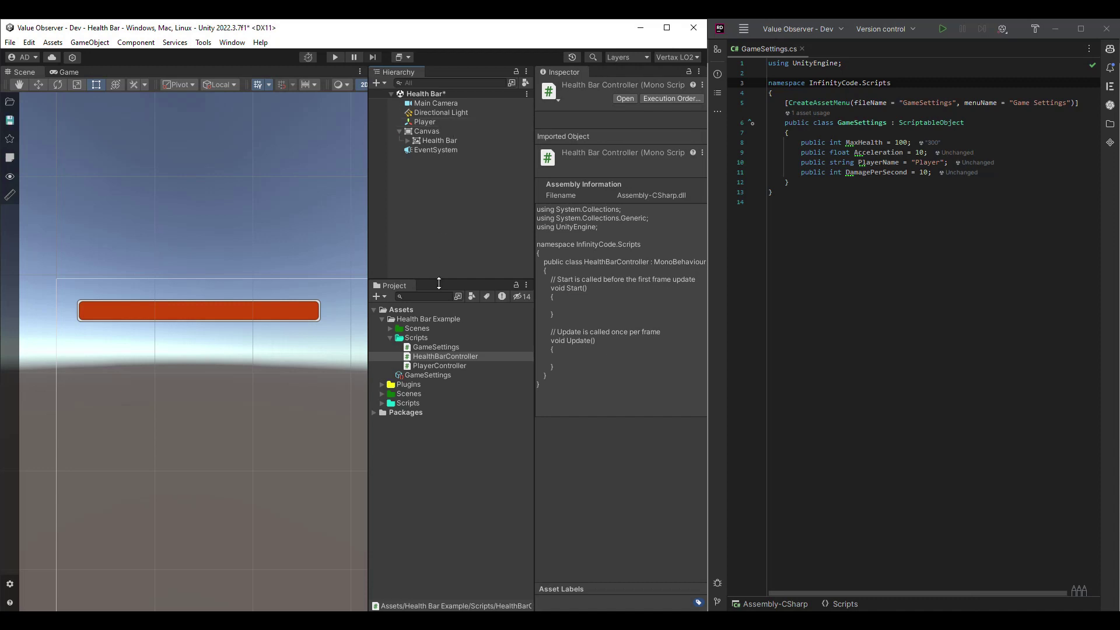
pyautogui.moveTo(443, 360); pyautogui.dragTo(448, 144)
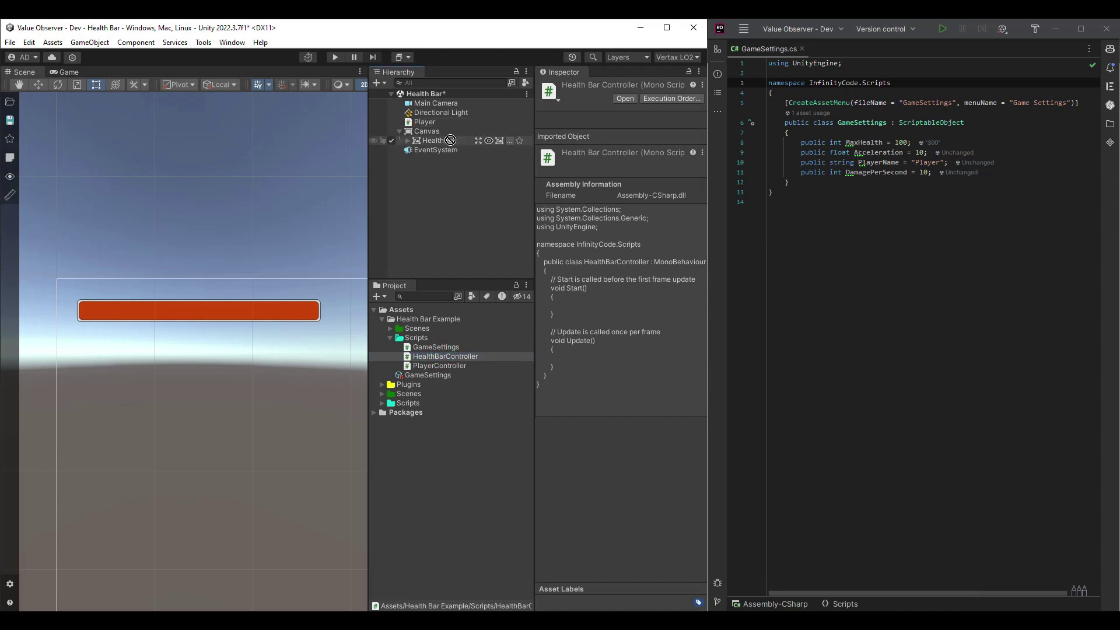
# Step: Strip PlayerController's default Start and Update methods, leaving a public int Health field
pyautogui.doubleClick(436, 365)
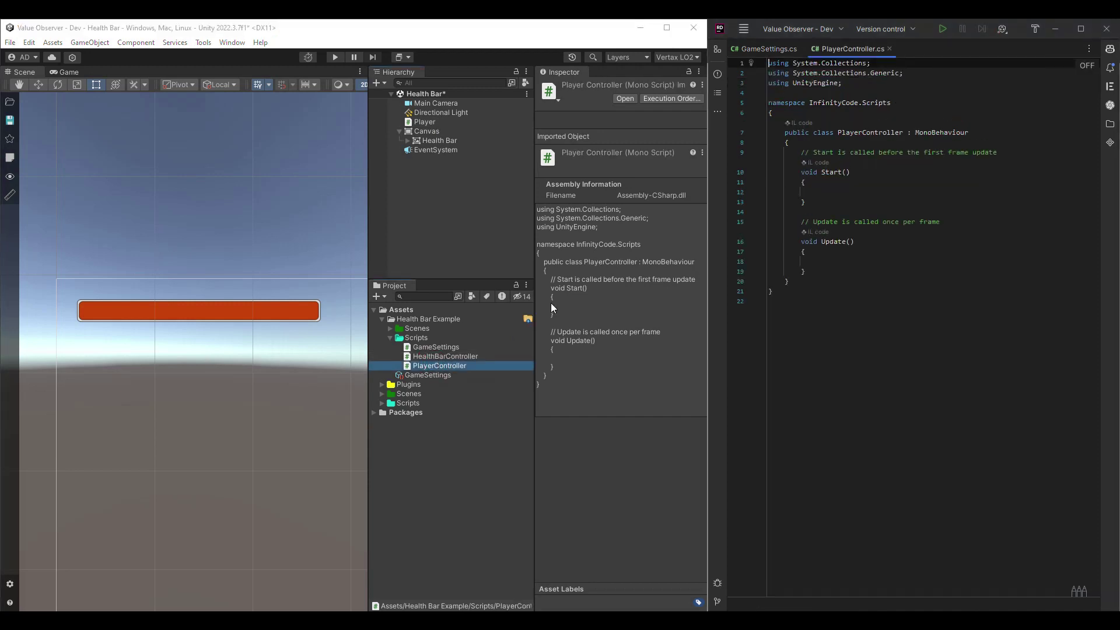
pyautogui.moveTo(801, 142); pyautogui.dragTo(824, 251)
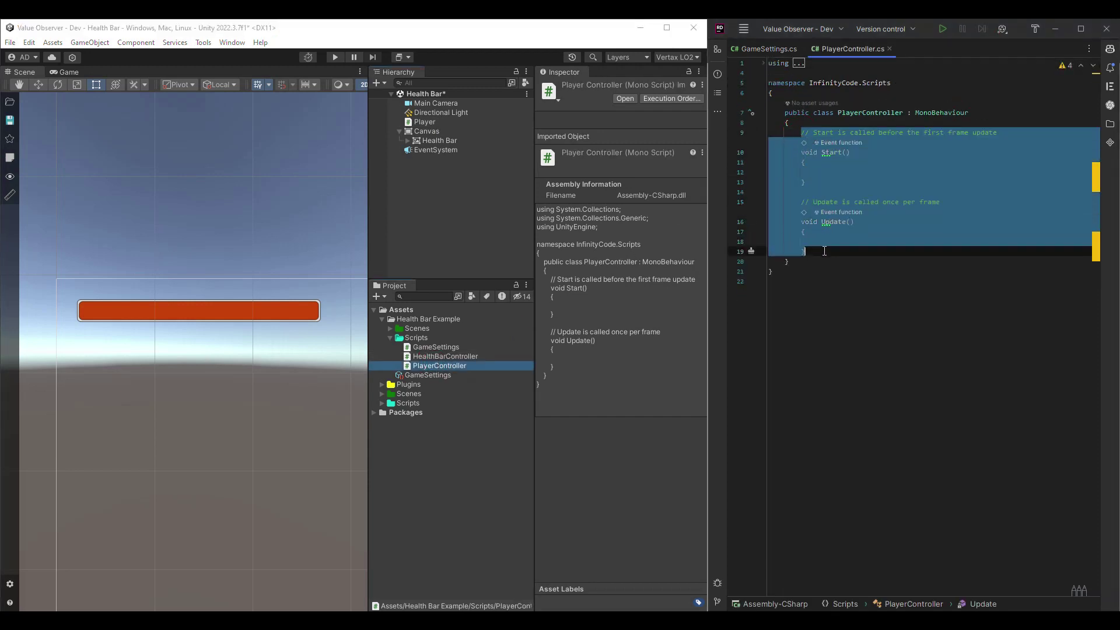
pyautogui.press('BackSpace')
pyautogui.write('public ')
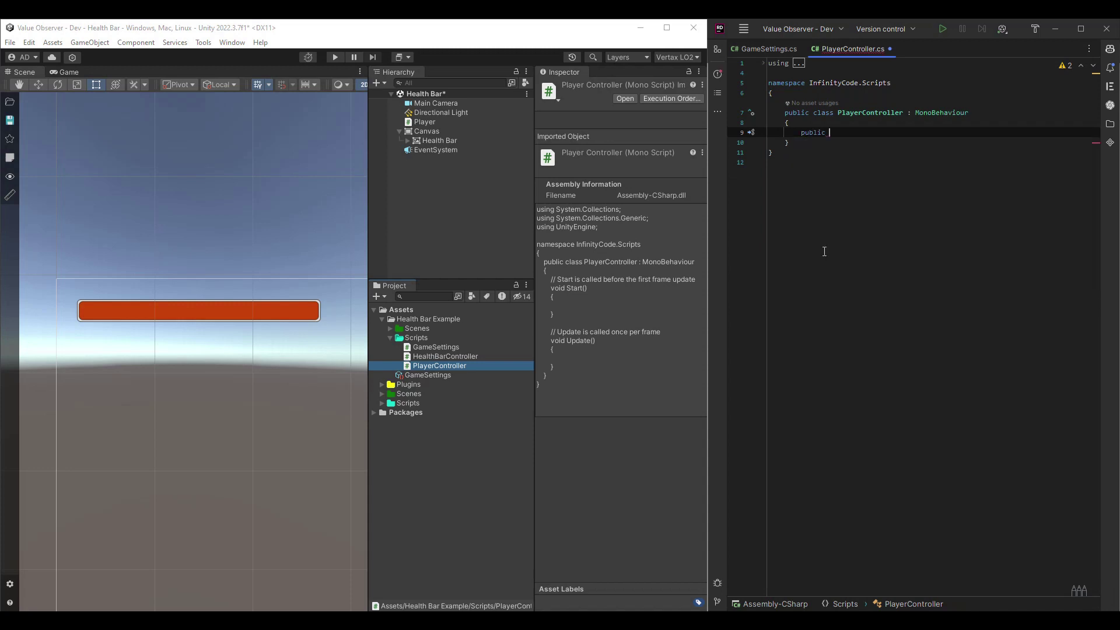
pyautogui.write('int Health;')
pyautogui.click(447, 200)
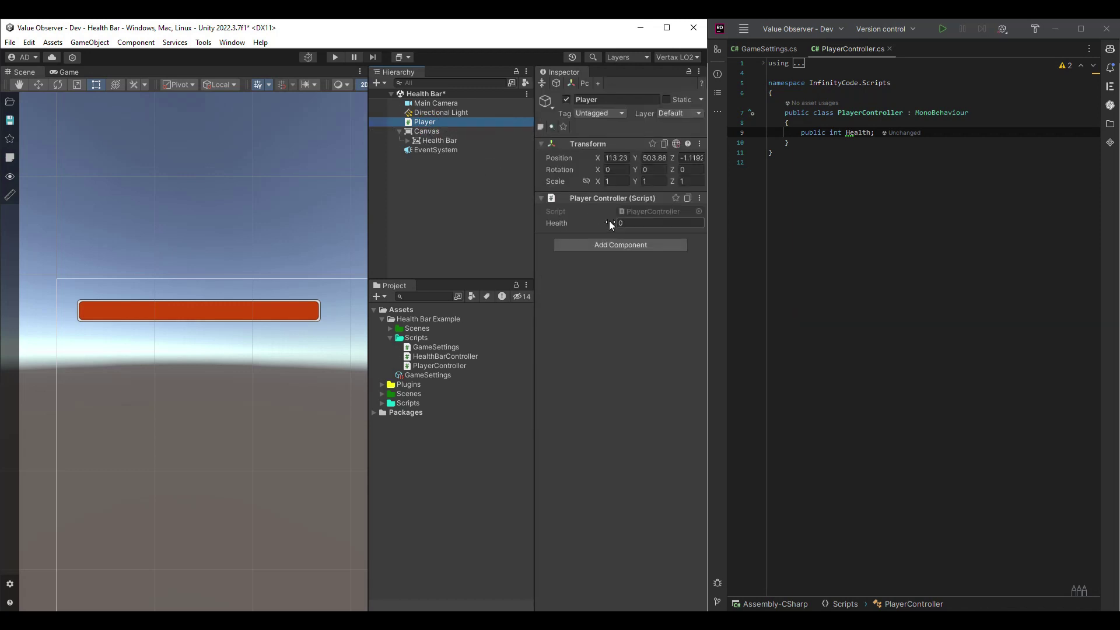
# Step: Locate the HealthBarController script from the Health Bar object and bring it up in Rider
pyautogui.click(624, 224)
pyautogui.click(439, 140)
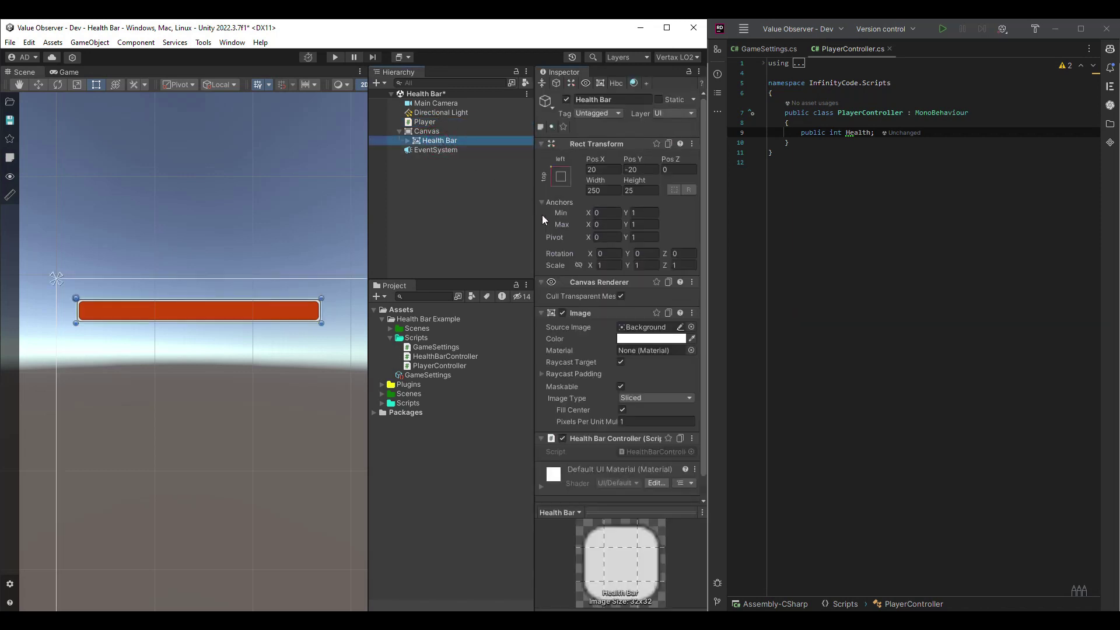
pyautogui.click(637, 453)
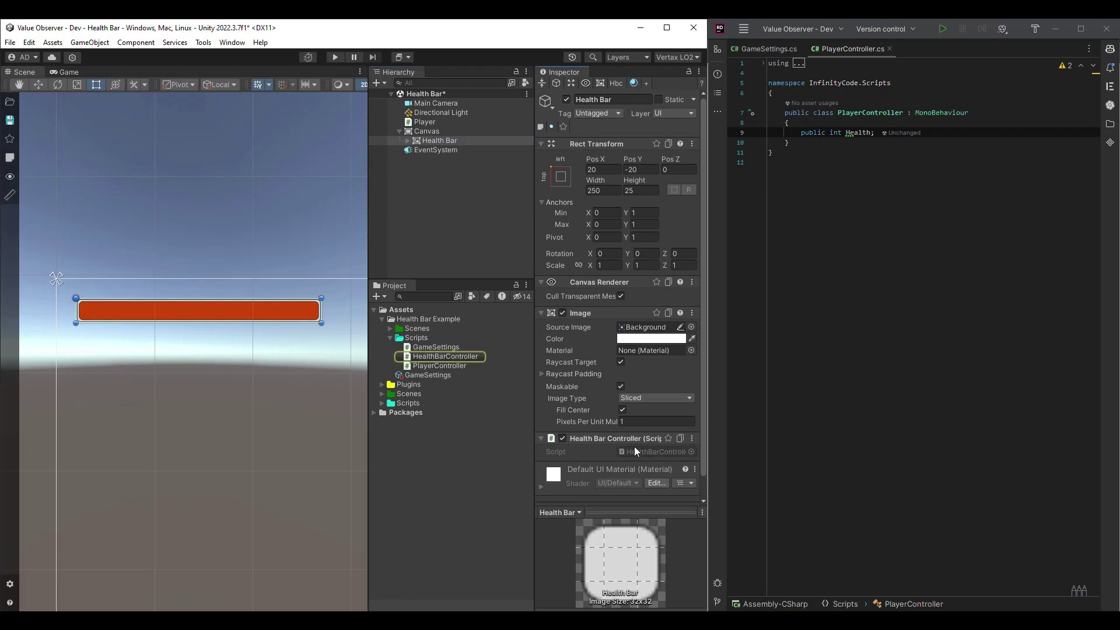
pyautogui.click(463, 360)
pyautogui.doubleClick(463, 359)
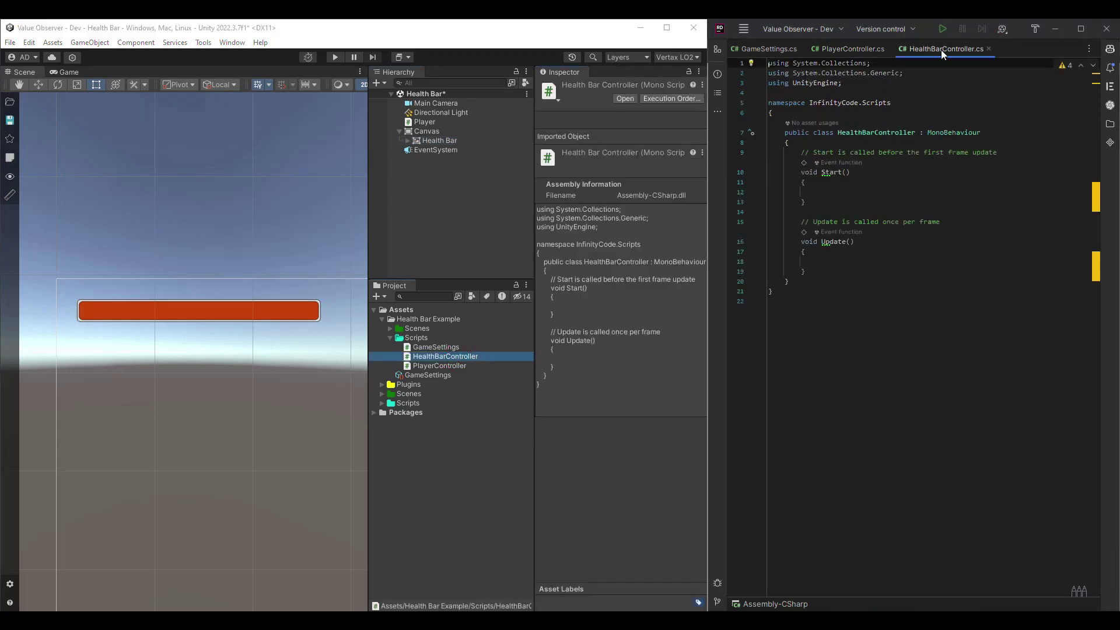
# Step: Split HealthBarController below PlayerController and delete its default Start and Update methods
pyautogui.moveTo(941, 54); pyautogui.dragTo(905, 488)
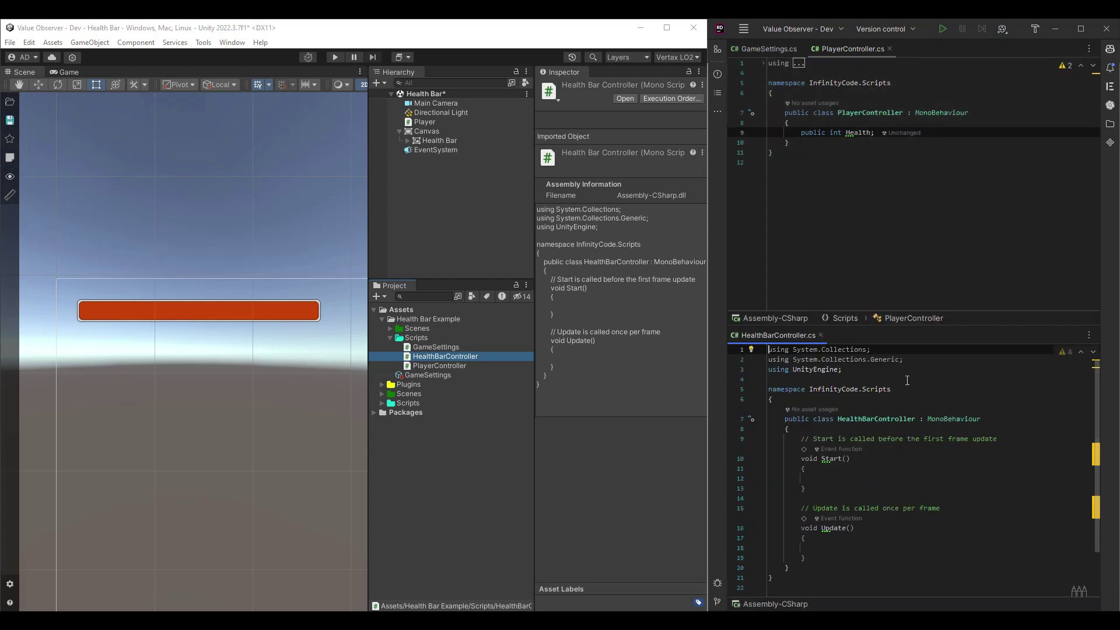
pyautogui.moveTo(802, 440); pyautogui.dragTo(802, 564)
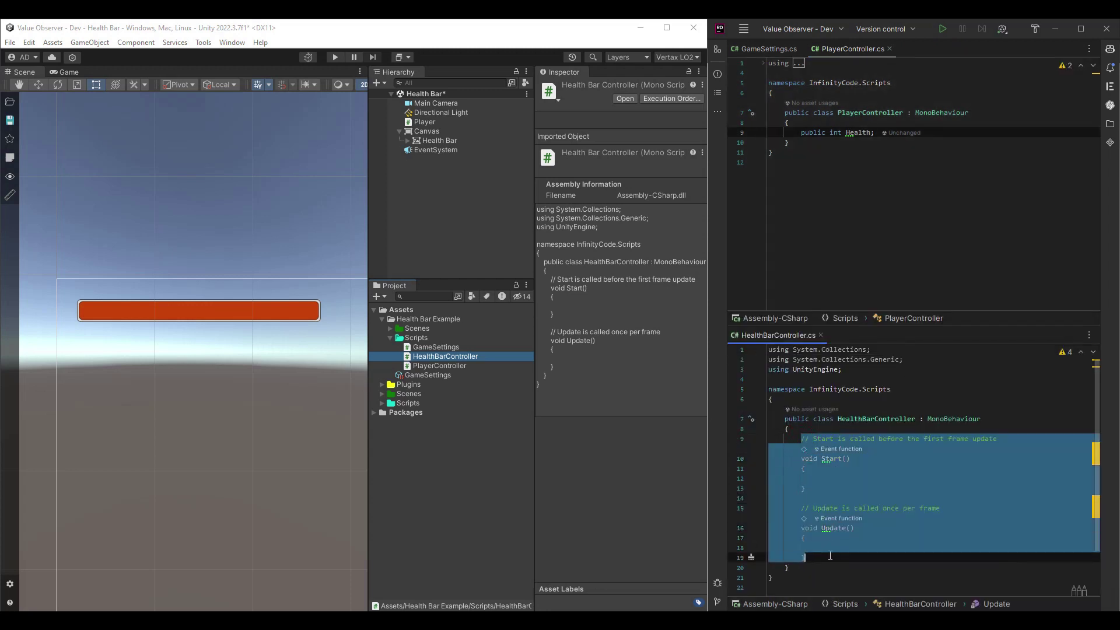
pyautogui.press('BackSpace')
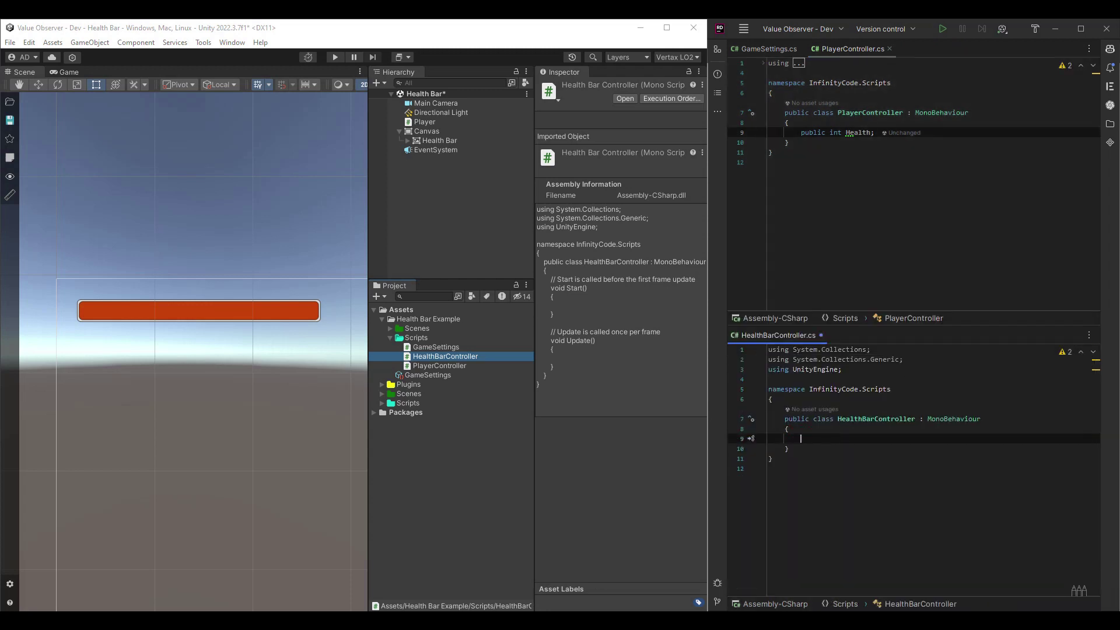
# Step: Change the Health field's type from int to ValueObserver<int>
pyautogui.doubleClick(836, 133)
pyautogui.write('Vao')
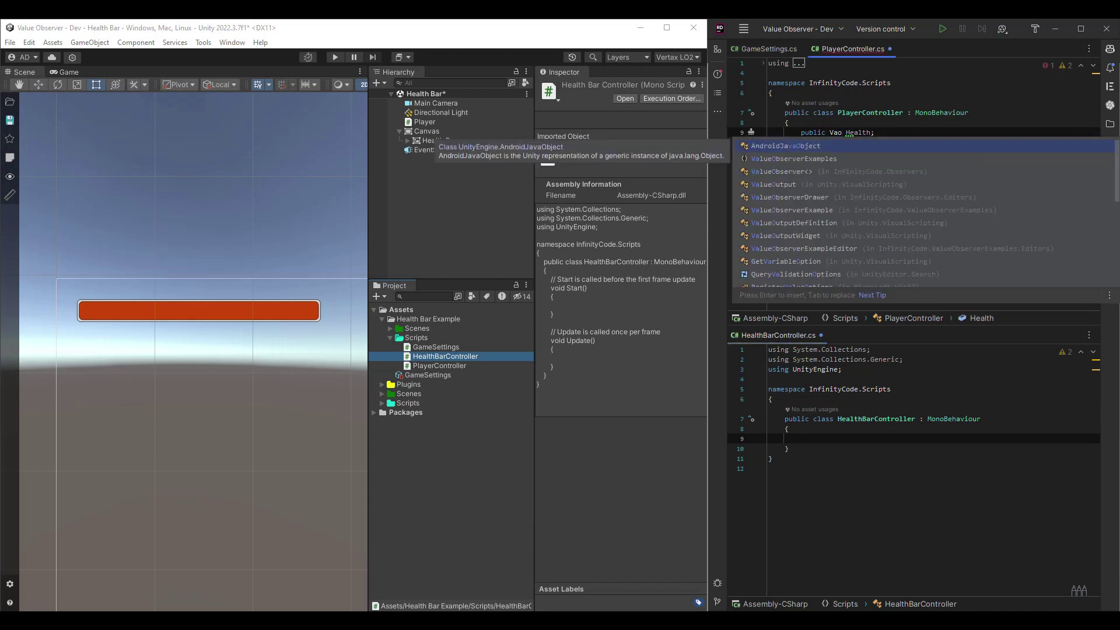
pyautogui.press('Return')
pyautogui.write('int>')
pyautogui.press('Return')
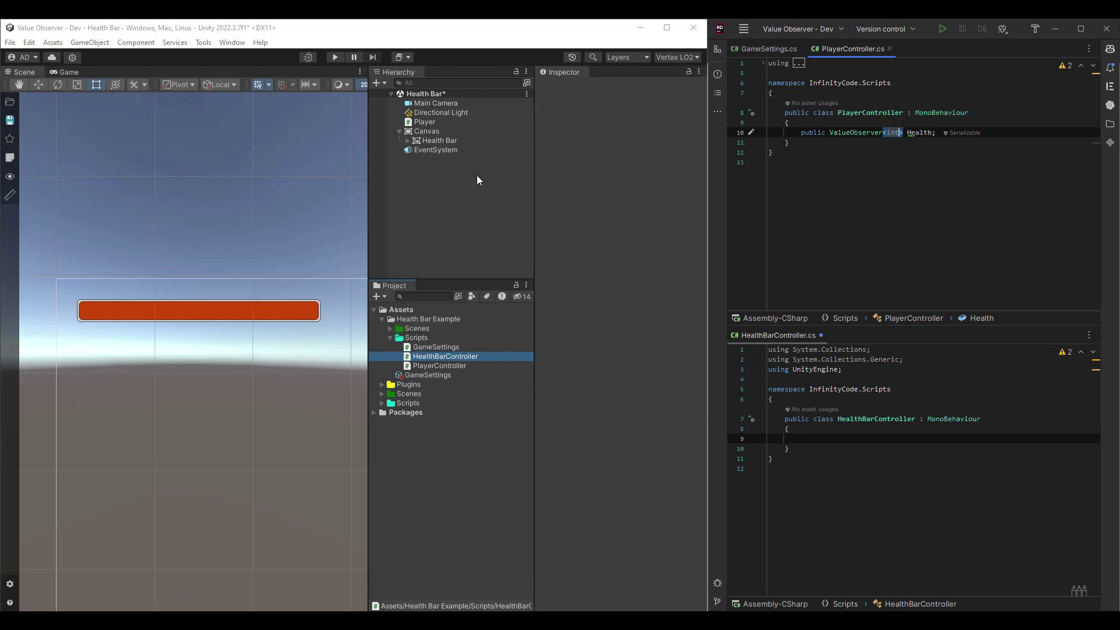
# Step: Set the Player's Health to 50 and expand the observer's Changed event settings
pyautogui.click(430, 122)
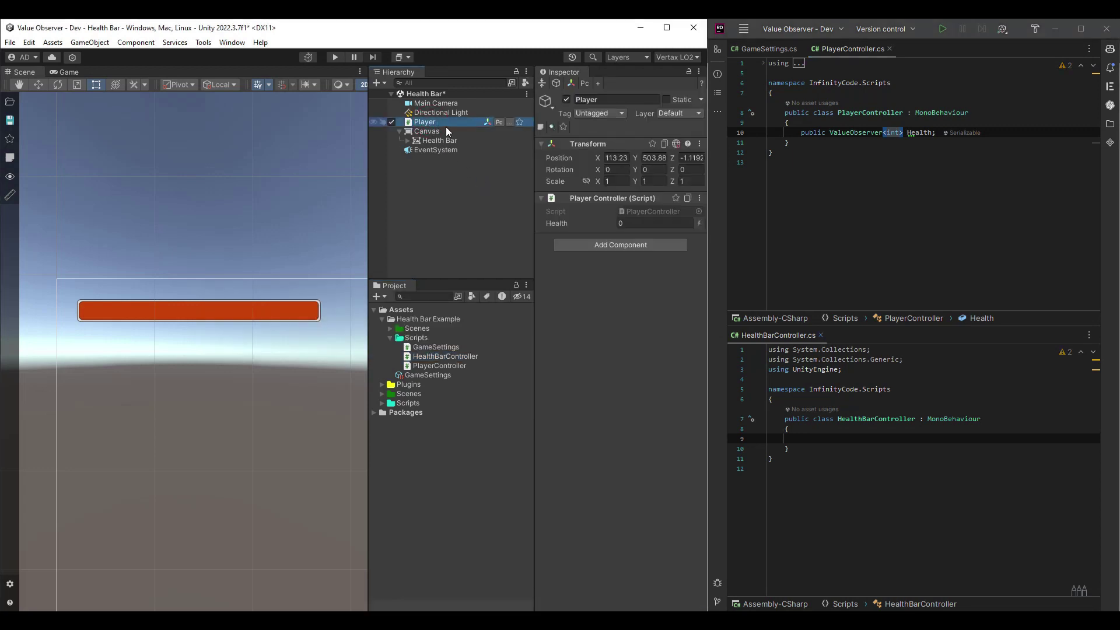
pyautogui.click(620, 222)
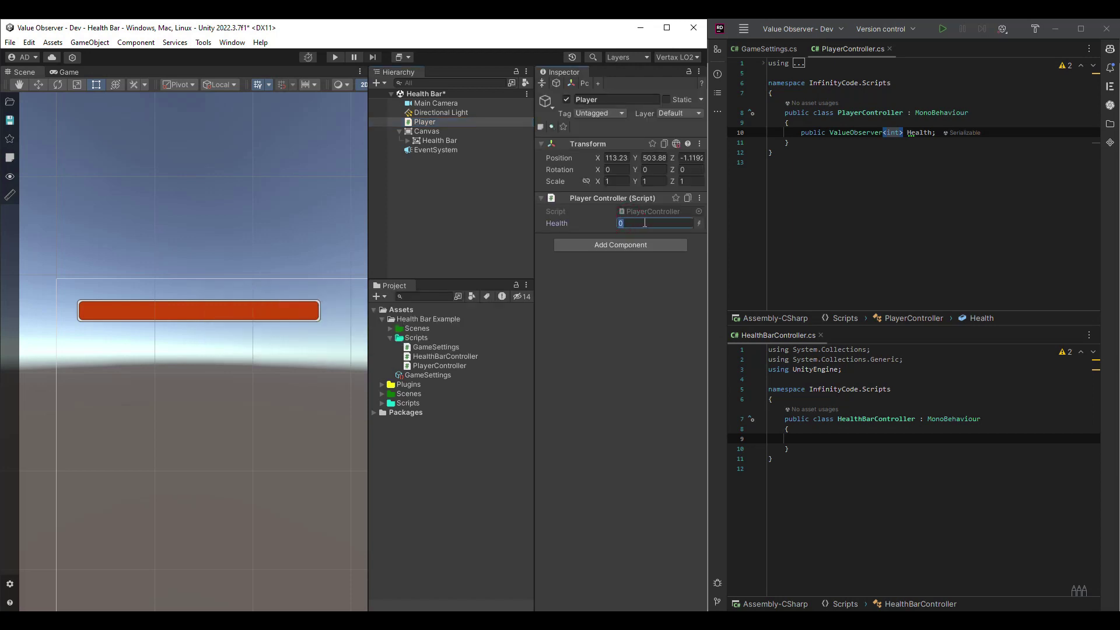
pyautogui.write('50')
pyautogui.click(697, 223)
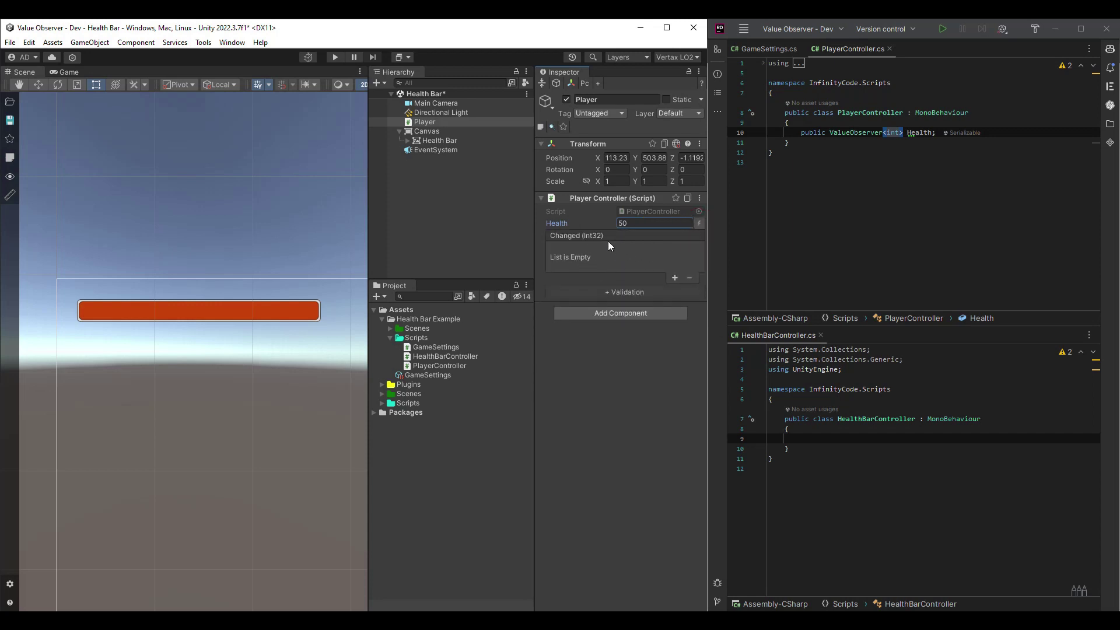
# Step: Add a public RectTransform Bar field and a SetHealth(int value) method scaling Bar's width to value / 100
pyautogui.click(815, 439)
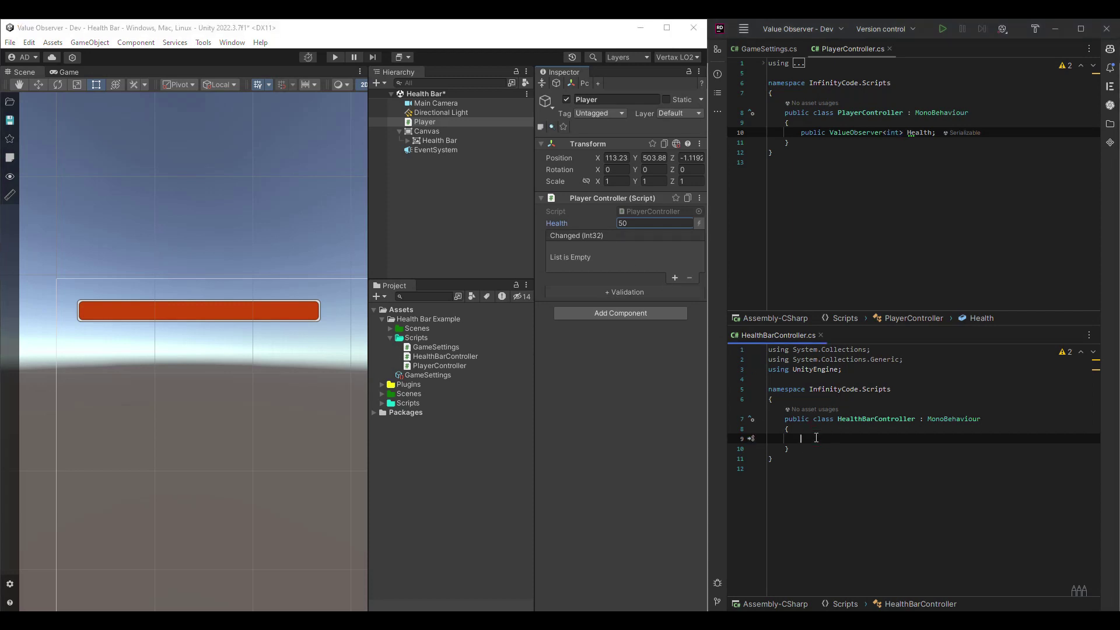
pyautogui.write('public RectTransform Bar')
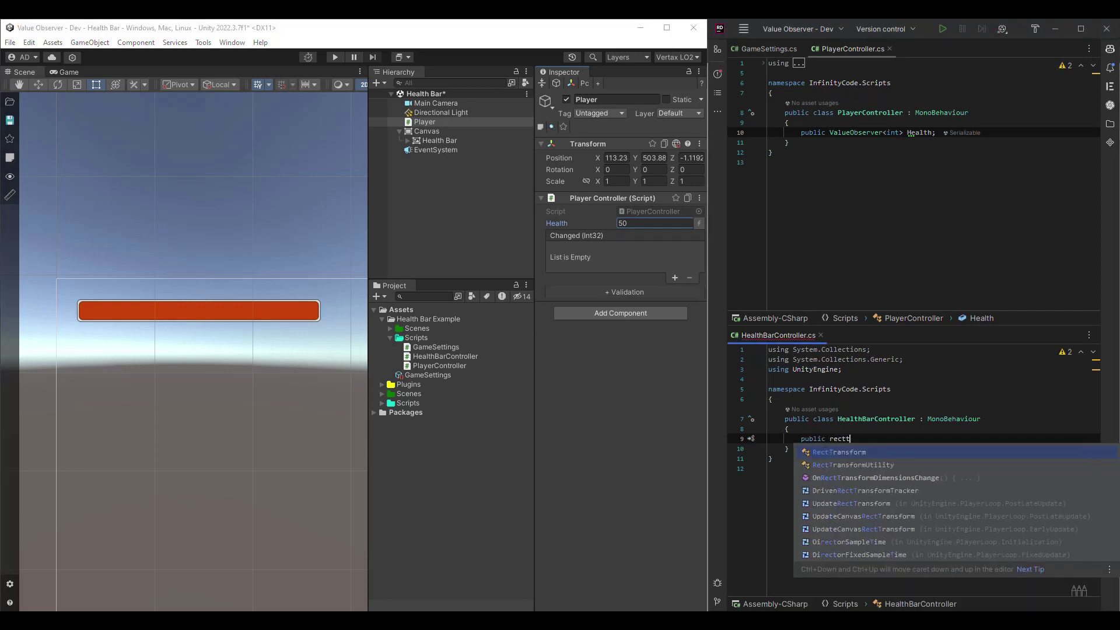
pyautogui.write(';')
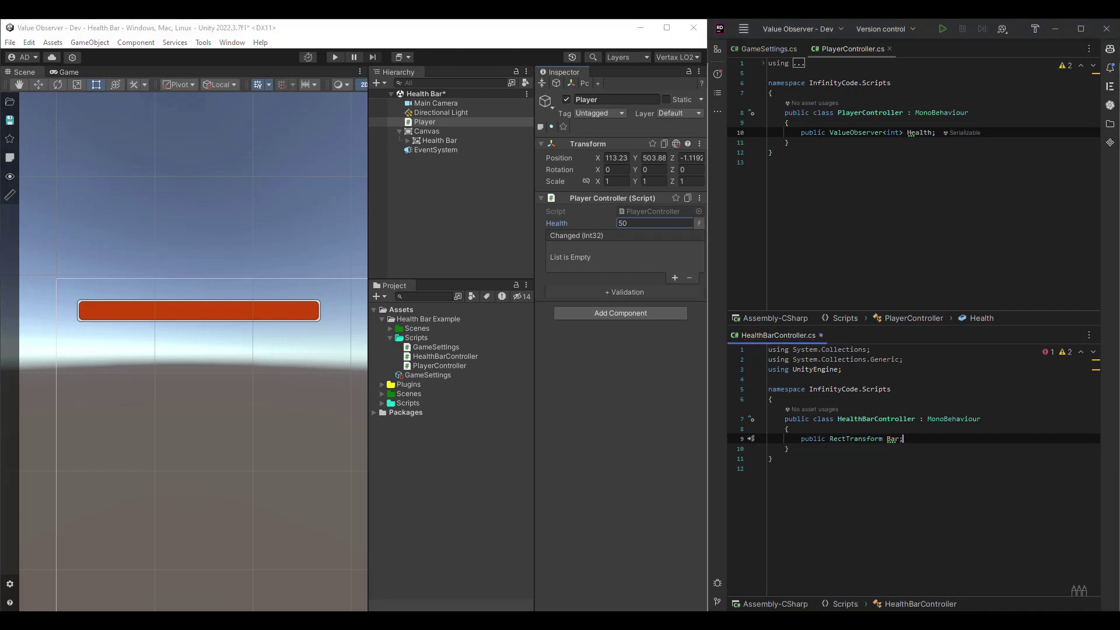
pyautogui.press('Return')
pyautogui.press('Return')
pyautogui.write('public void ')
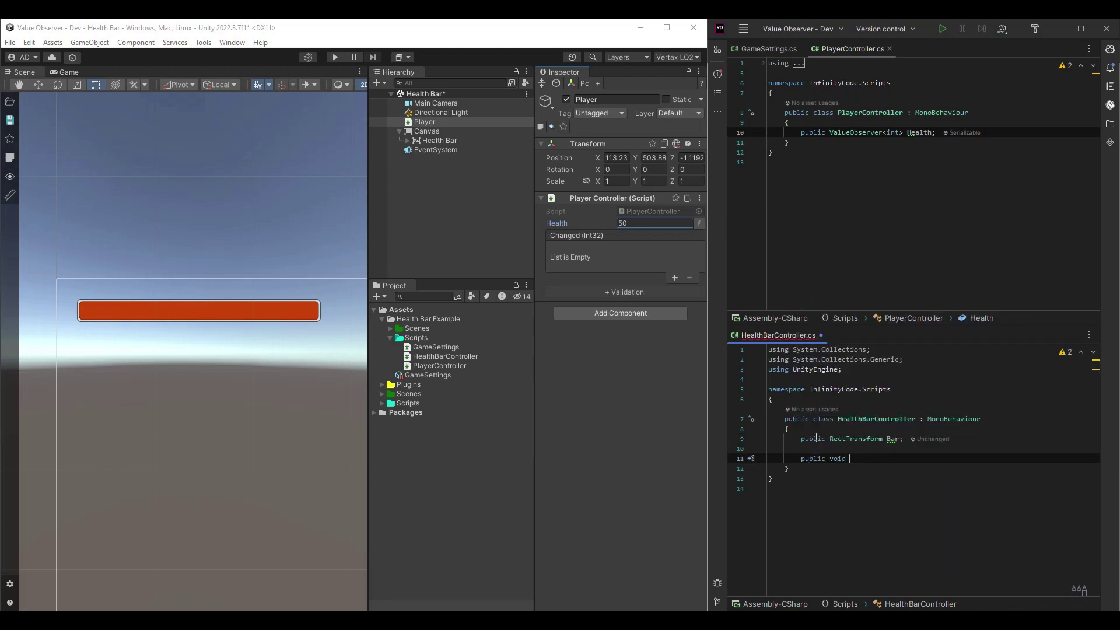
pyautogui.write('SetHealth(int ')
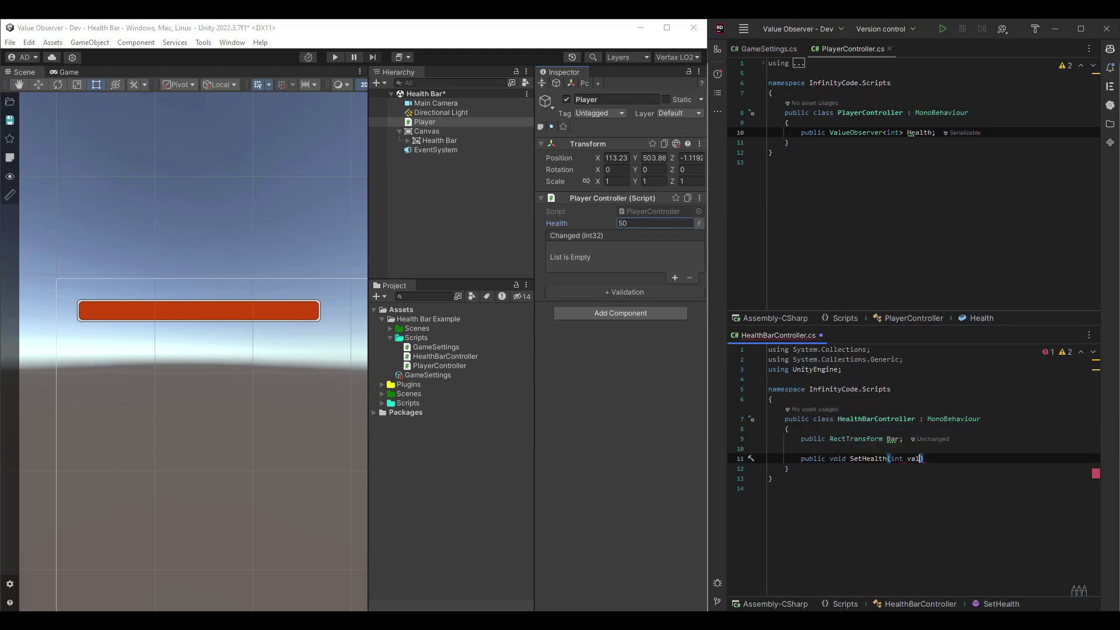
pyautogui.write('value)')
pyautogui.press('Return')
pyautogui.write('{')
pyautogui.press('Return')
pyautogui.write('Ba')
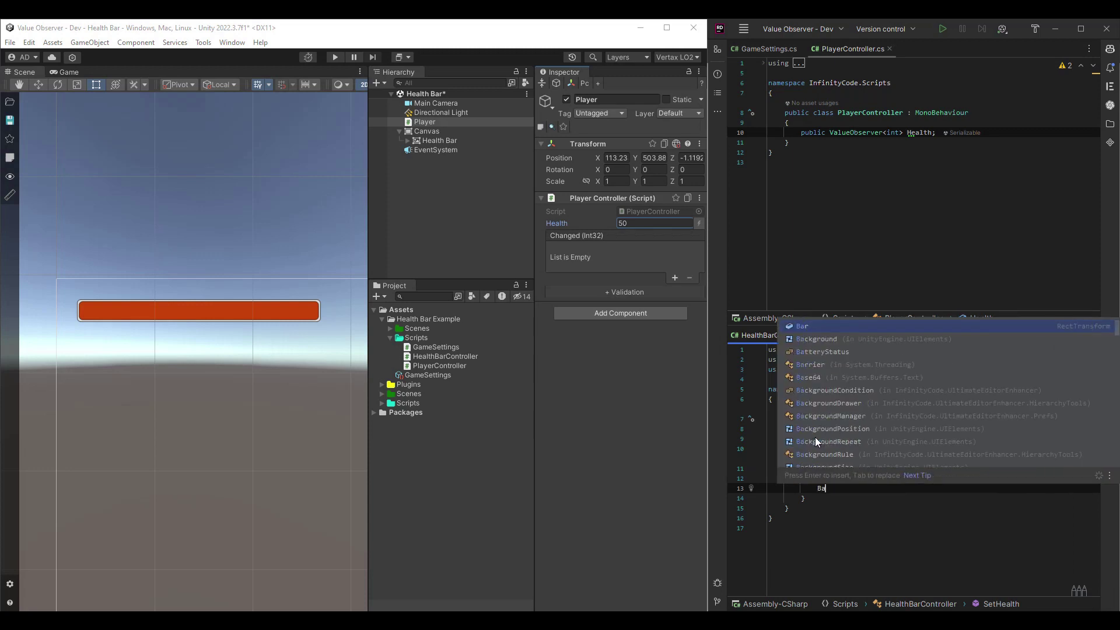
pyautogui.write('r.localScale = new ')
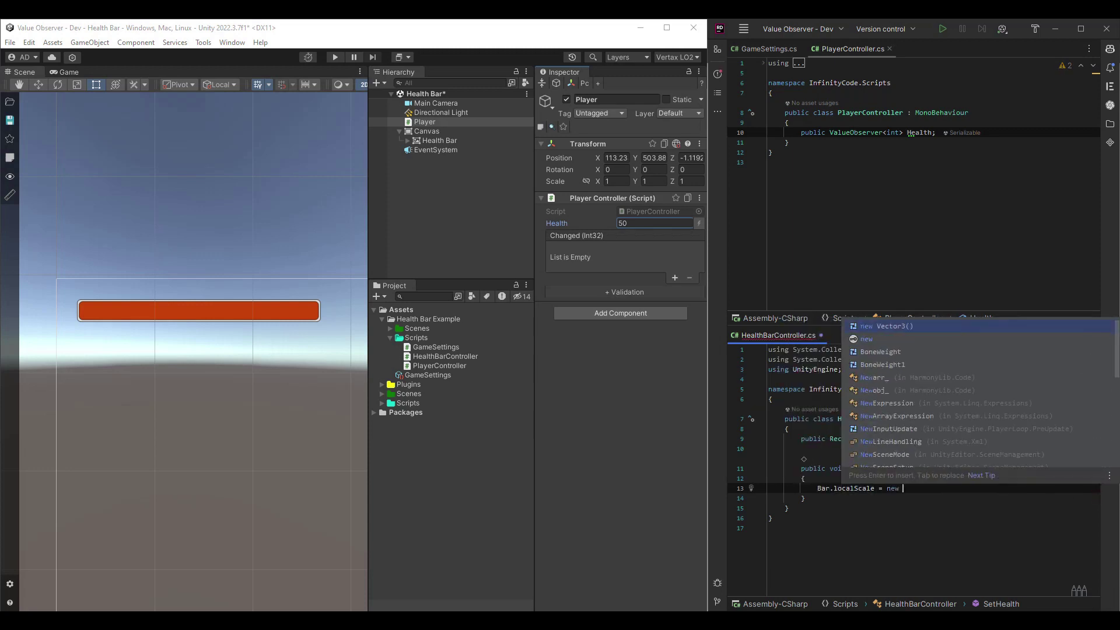
pyautogui.write('Vector3(v')
pyautogui.press('Return')
pyautogui.write('/ ')
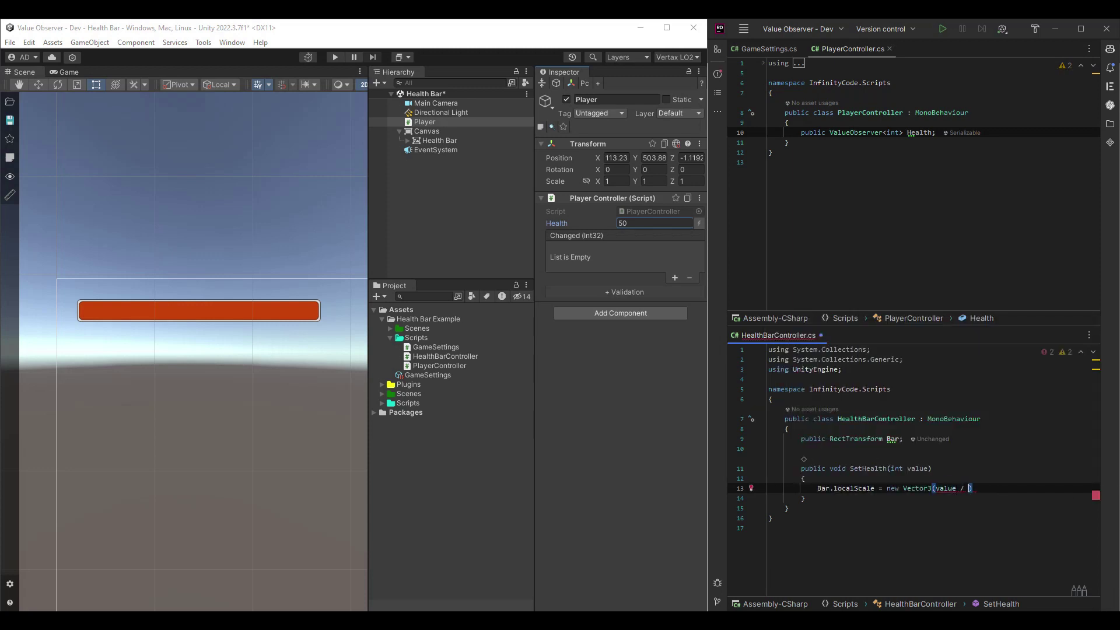
pyautogui.write('100f, 1, 1);')
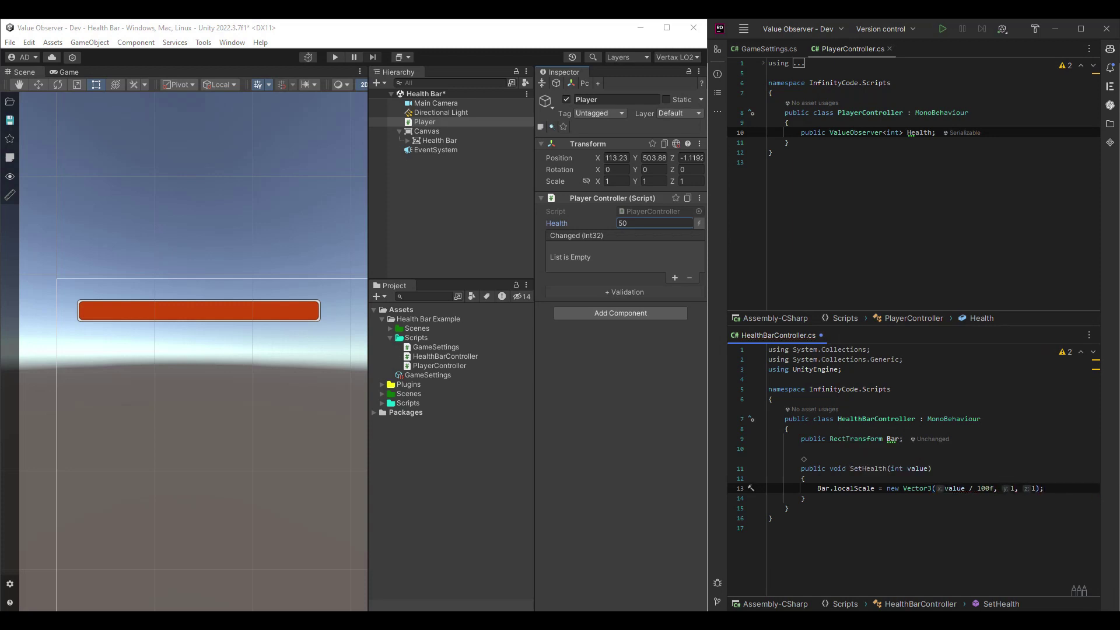
pyautogui.press('Up')
pyautogui.press('Up')
pyautogui.press('Up')
pyautogui.press('Up')
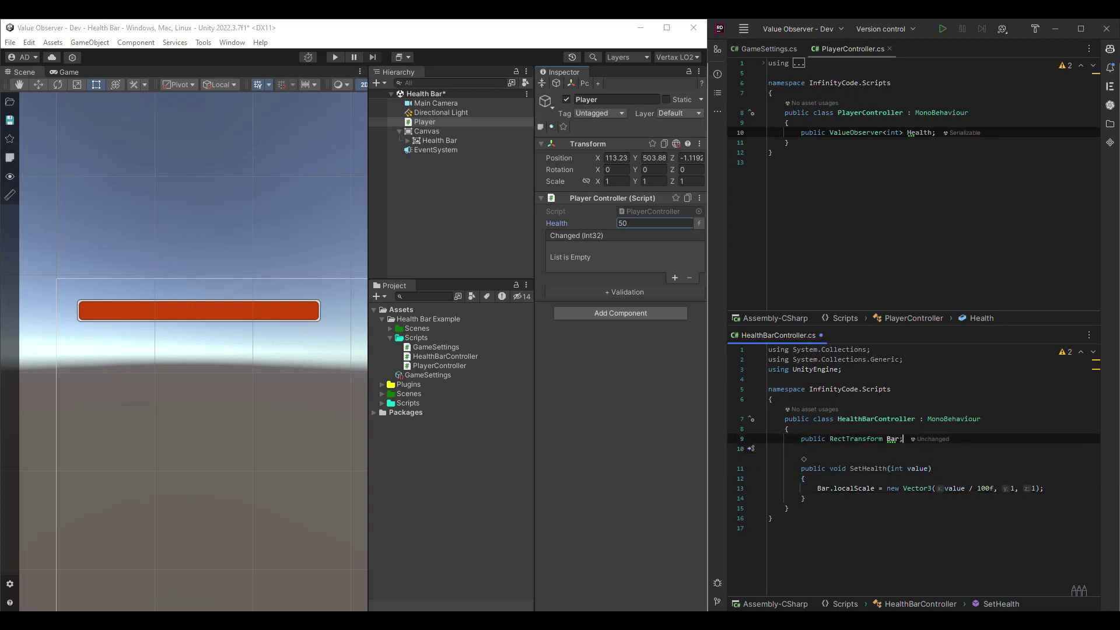
# Step: Declare a public LinkedObserver<int> LinkedHealth field, importing the Observers namespace
pyautogui.press('Return')
pyautogui.write('public ')
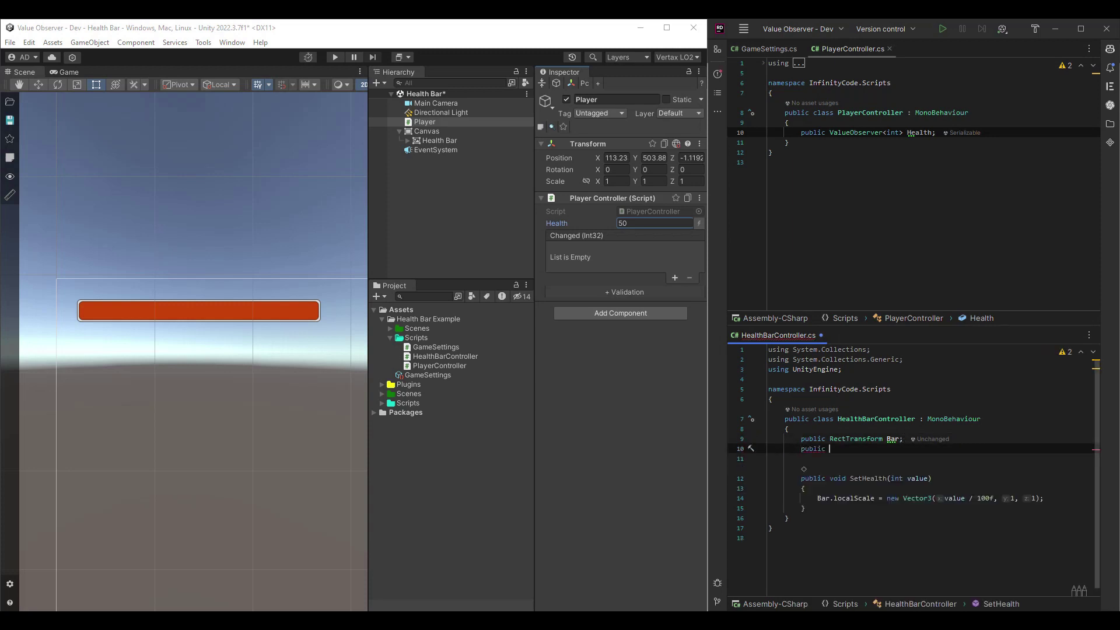
pyautogui.write('Lin')
pyautogui.press('Down')
pyautogui.press('Return')
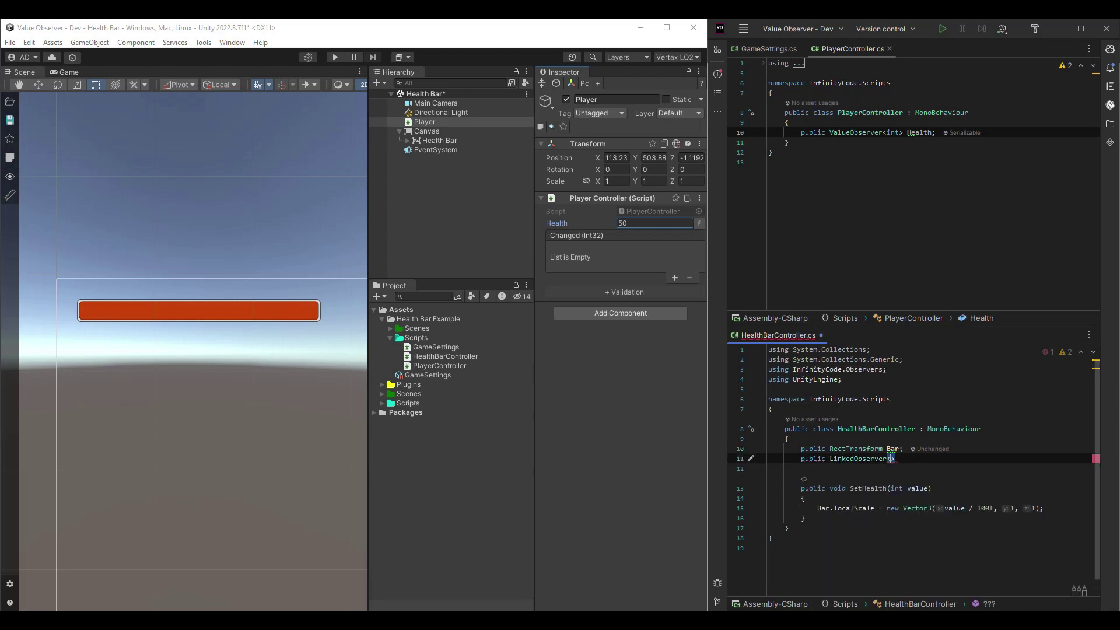
pyautogui.write('int')
pyautogui.press('Return')
pyautogui.write('> Linke')
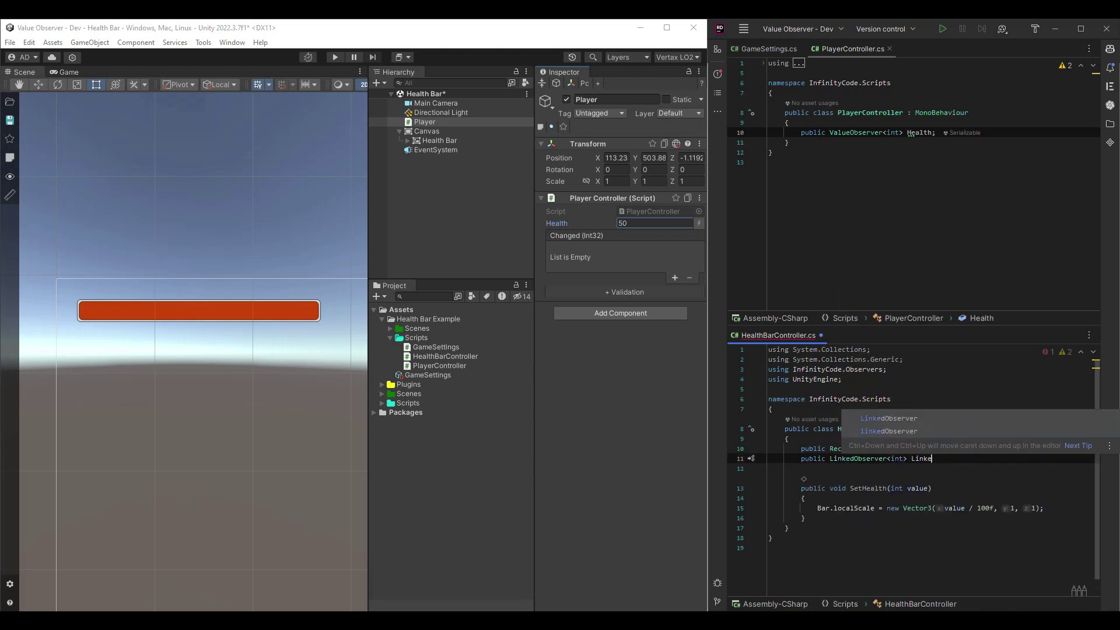
pyautogui.write('dHea')
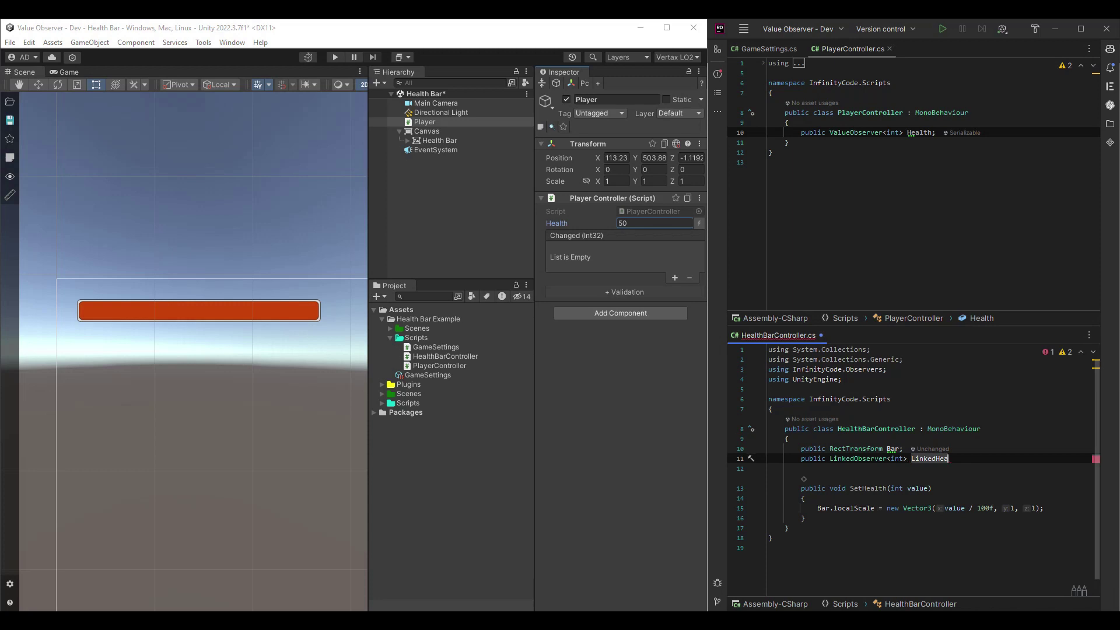
pyautogui.write('lth;')
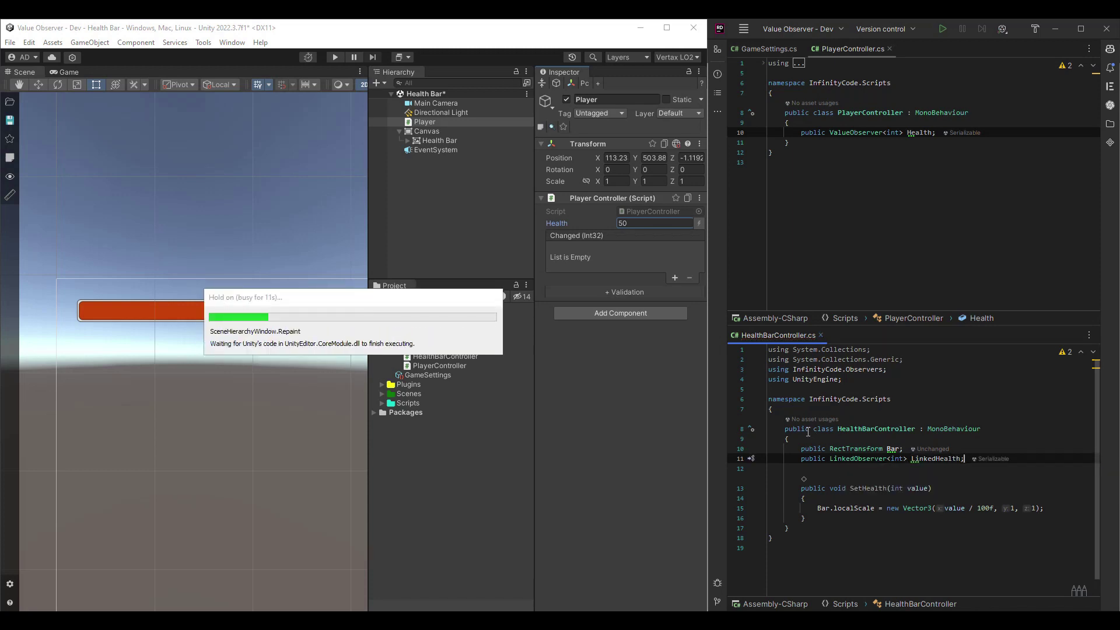
pyautogui.click(443, 141)
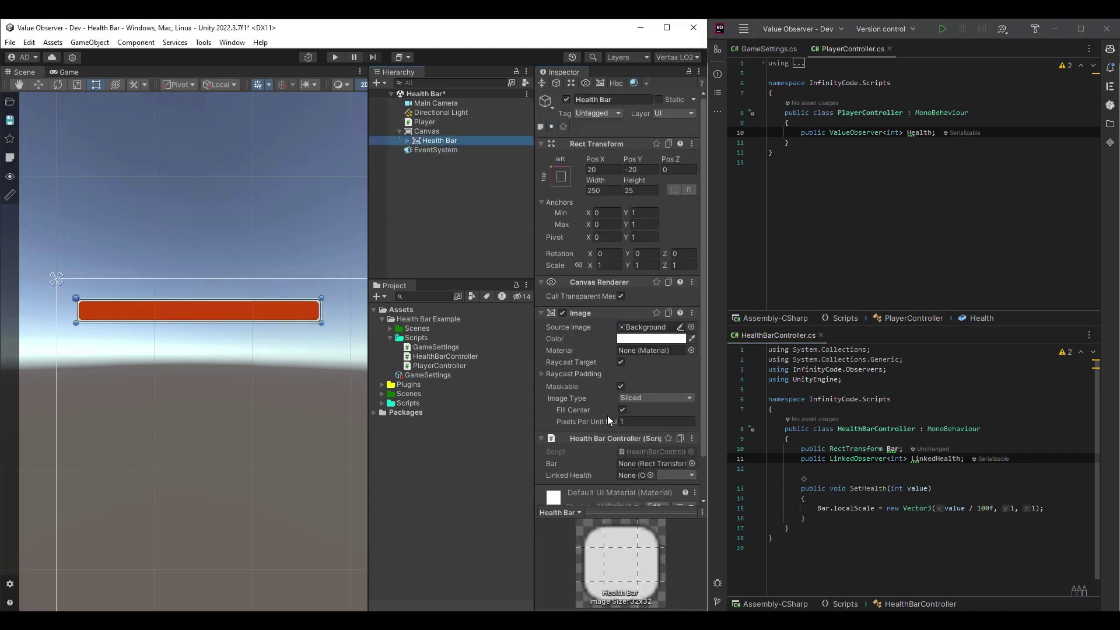
# Step: Point Linked Health at the Player's Health value and set it to 86
pyautogui.moveTo(425, 121)
pyautogui.moveTo(498, 126); pyautogui.dragTo(648, 474)
pyautogui.click(674, 475)
pyautogui.click(677, 492)
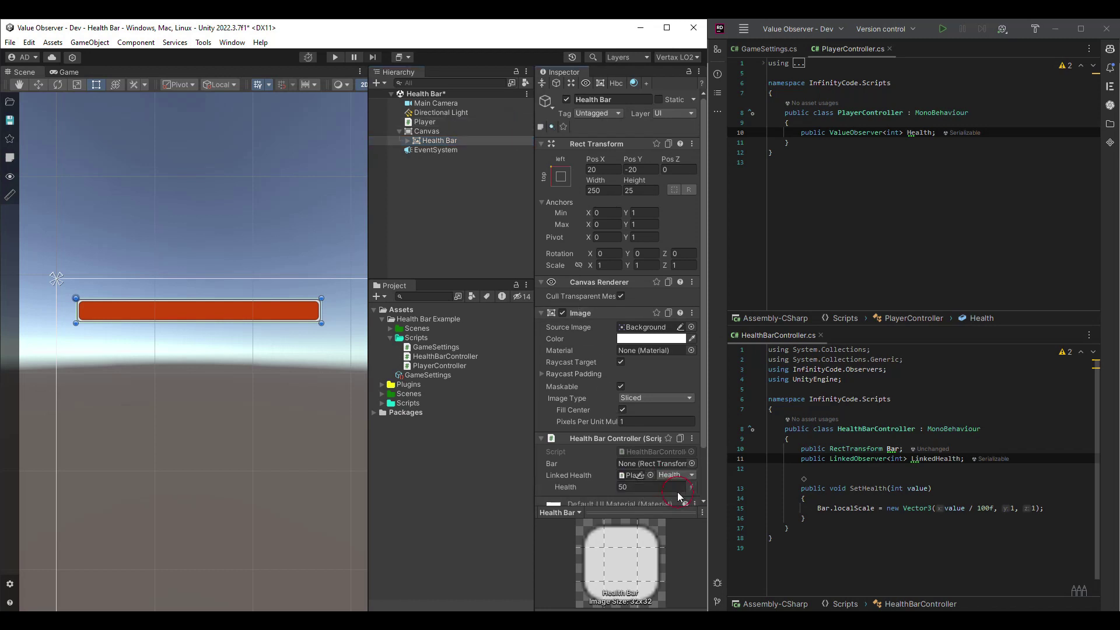
pyautogui.click(644, 488)
# Step: Check the Player's Health, then assign the Bar rect transform on the Health Bar controller
pyautogui.click(429, 123)
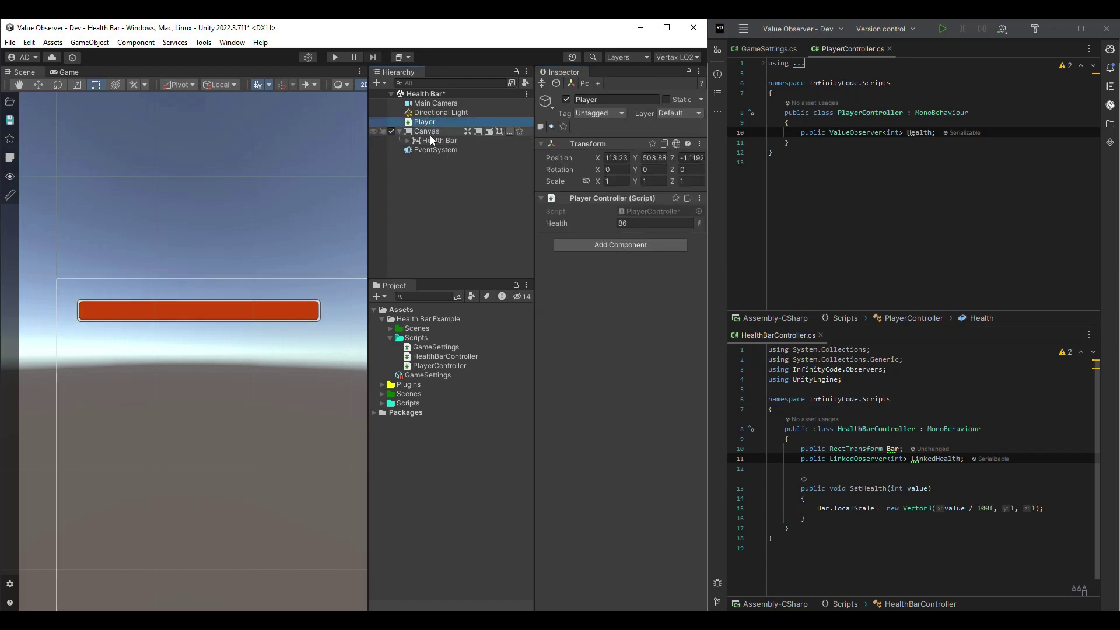
pyautogui.click(435, 140)
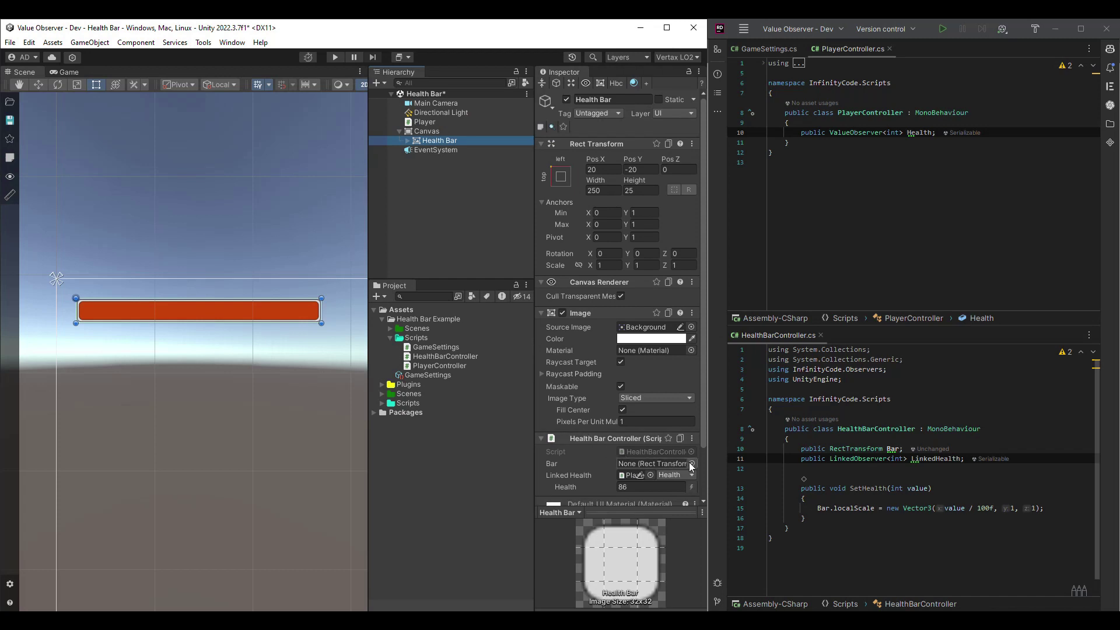
pyautogui.click(688, 462)
pyautogui.click(711, 493)
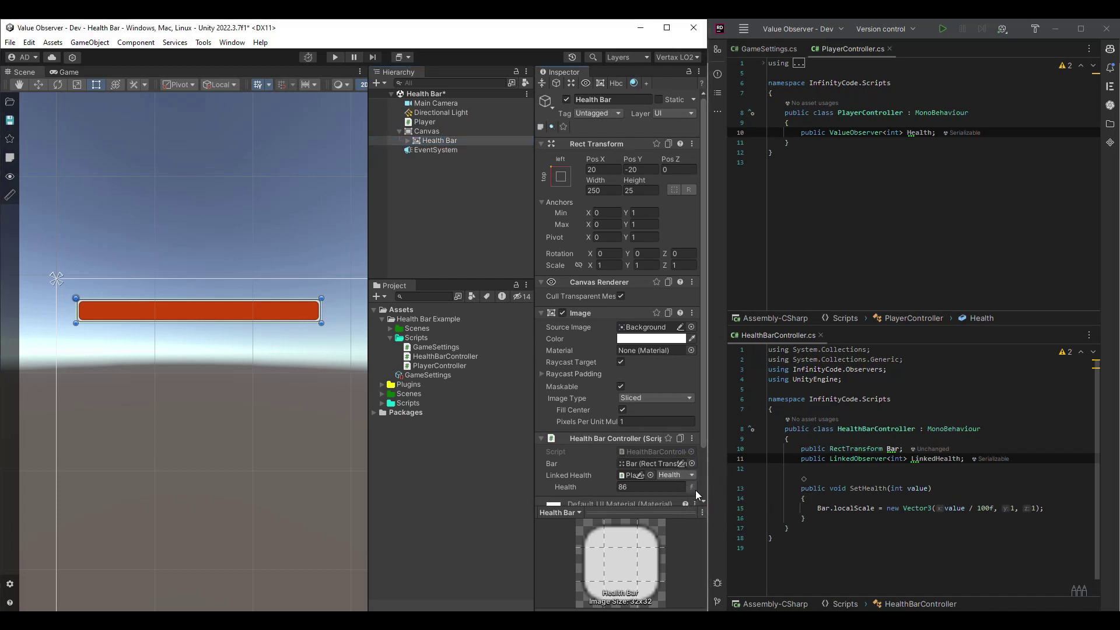
# Step: Add a Changed event entry calling HealthBarController.SetHealth
pyautogui.click(693, 486)
pyautogui.scroll(-4, 693, 486)
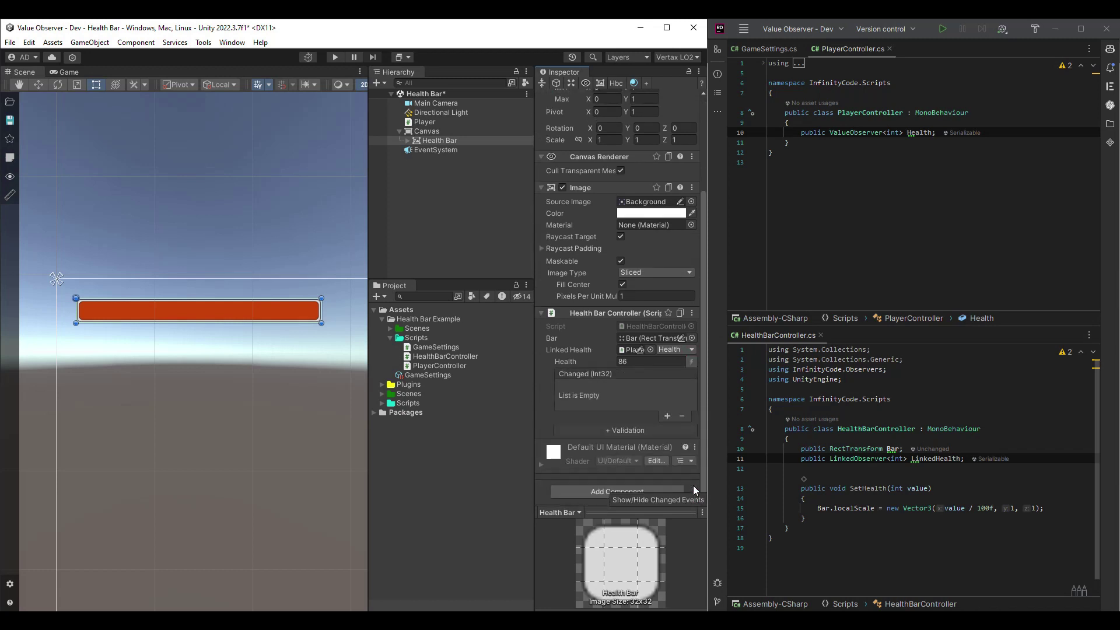
pyautogui.click(668, 417)
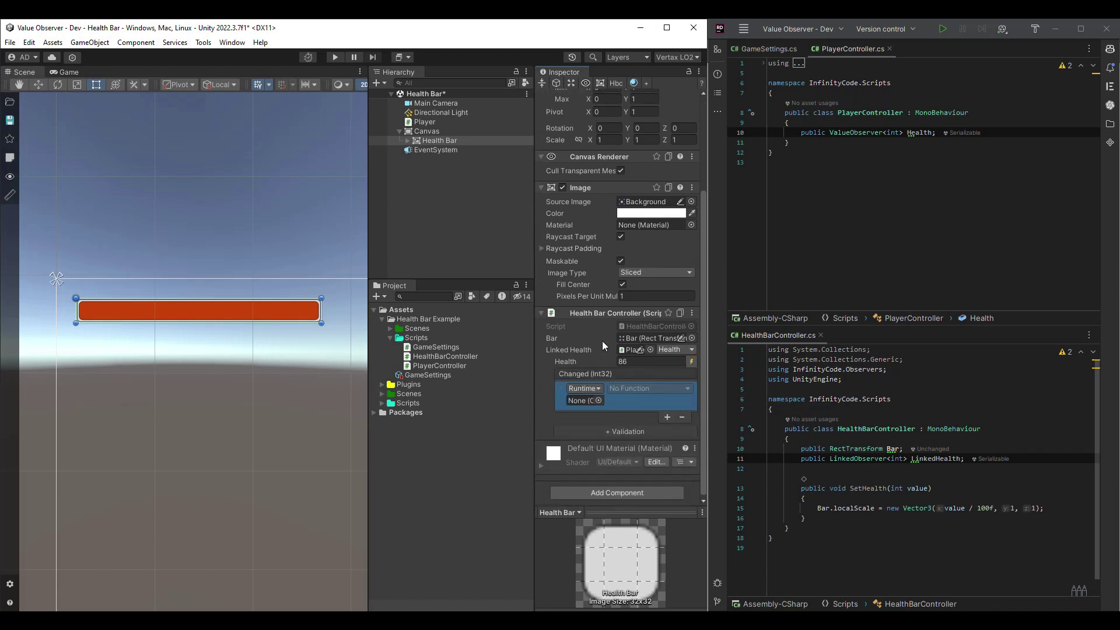
pyautogui.moveTo(594, 317); pyautogui.dragTo(593, 400)
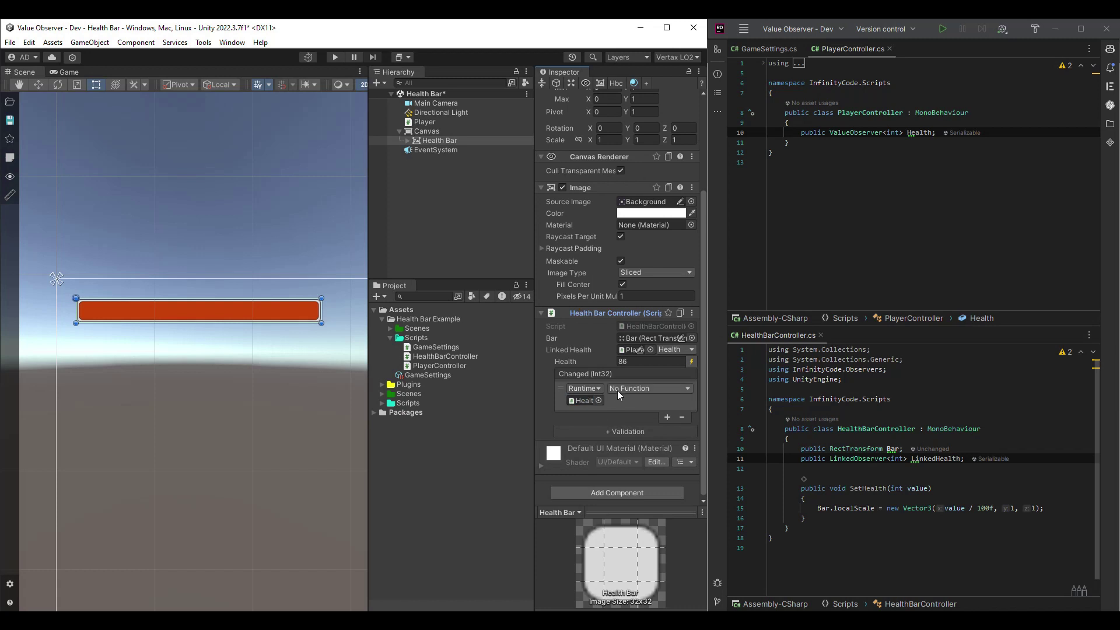
pyautogui.click(617, 390)
pyautogui.moveTo(658, 470)
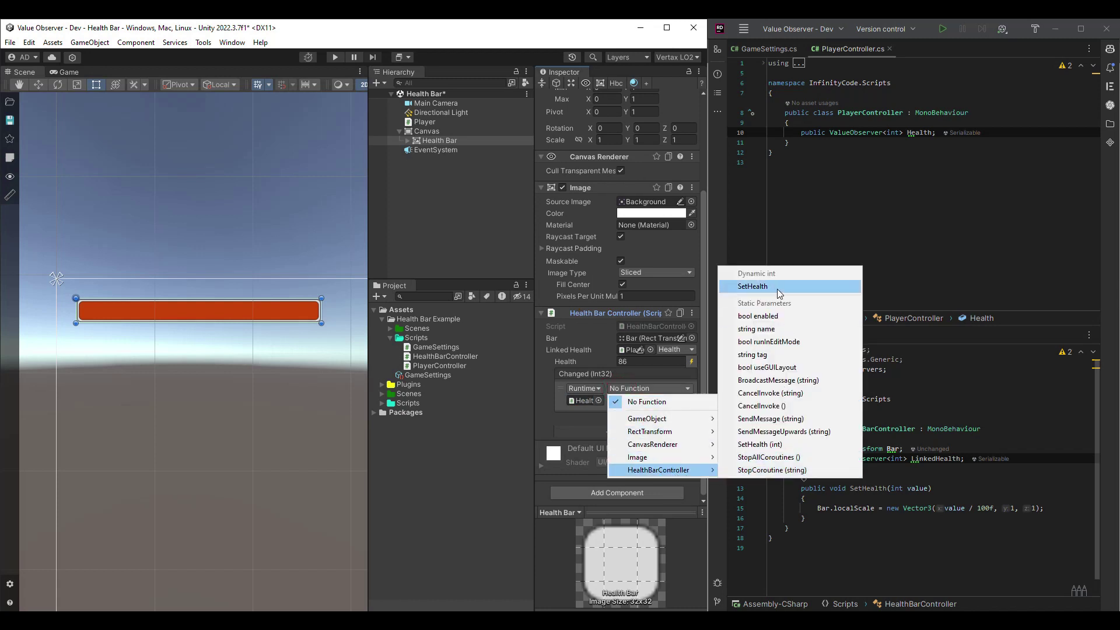
pyautogui.click(777, 289)
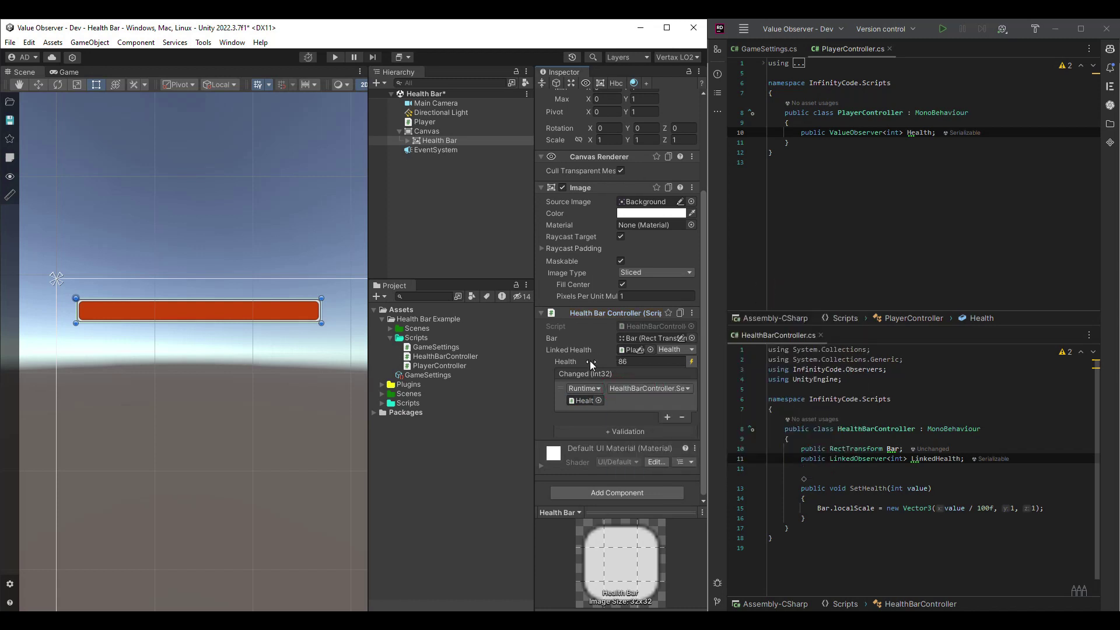
# Step: Make the event run in editor and runtime and scrub Health to about 65 to watch the bar resize
pyautogui.moveTo(590, 362)
pyautogui.mouseDown()
pyautogui.moveTo(531, 359)
pyautogui.moveTo(569, 370)
pyautogui.mouseUp()
pyautogui.click(581, 387)
pyautogui.click(590, 416)
pyautogui.moveTo(583, 370)
pyautogui.mouseDown()
pyautogui.moveTo(614, 368)
pyautogui.moveTo(600, 368)
pyautogui.mouseUp()
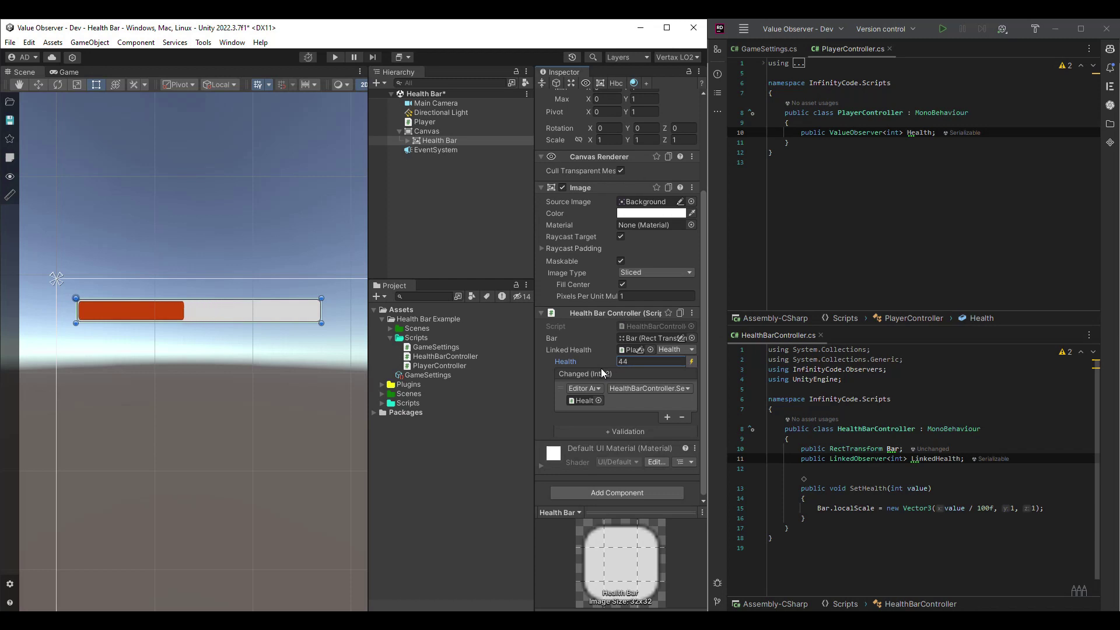
pyautogui.click(1012, 134)
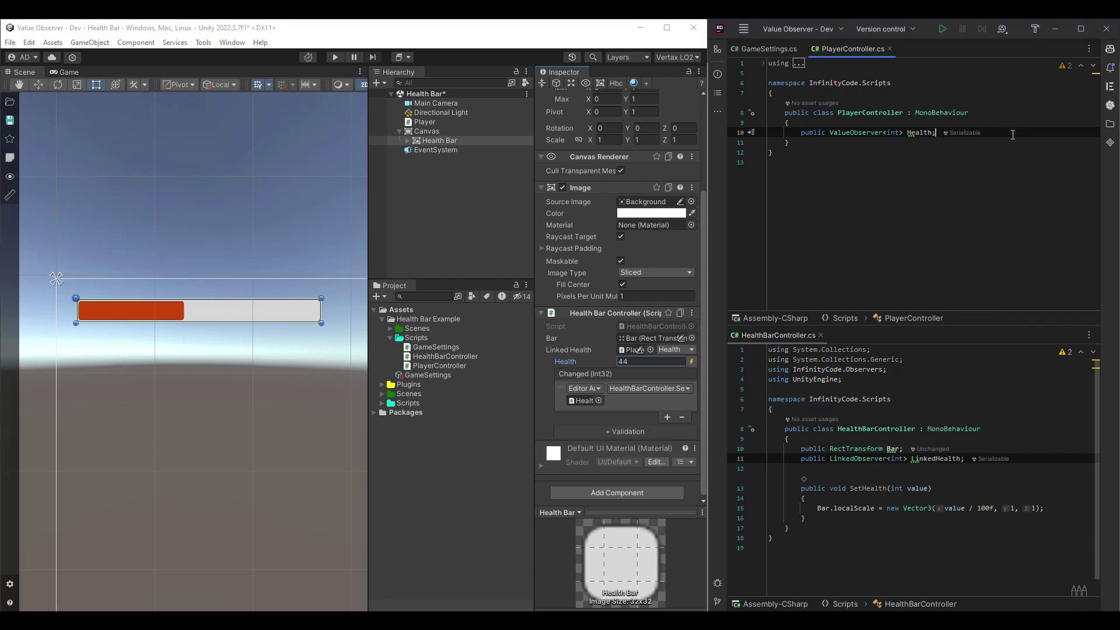
# Step: Write ValidateHealth(Validatable<int> health) clamping health.Value between 0 and 100, and save
pyautogui.press('Return')
pyautogui.press('Return')
pyautogui.write('public ')
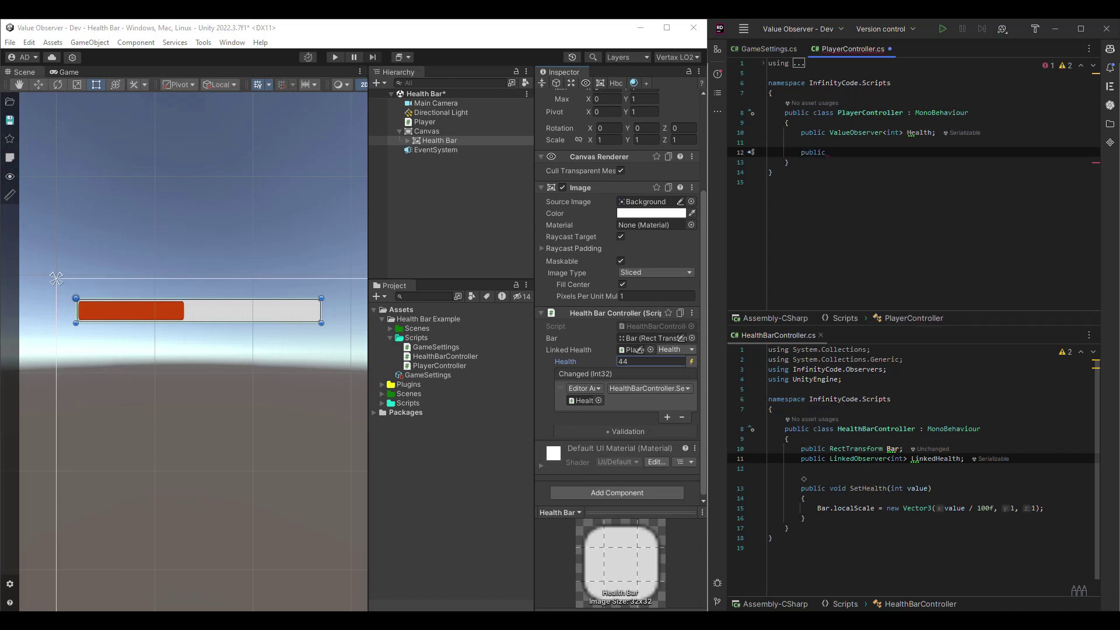
pyautogui.write('void ValidateHea')
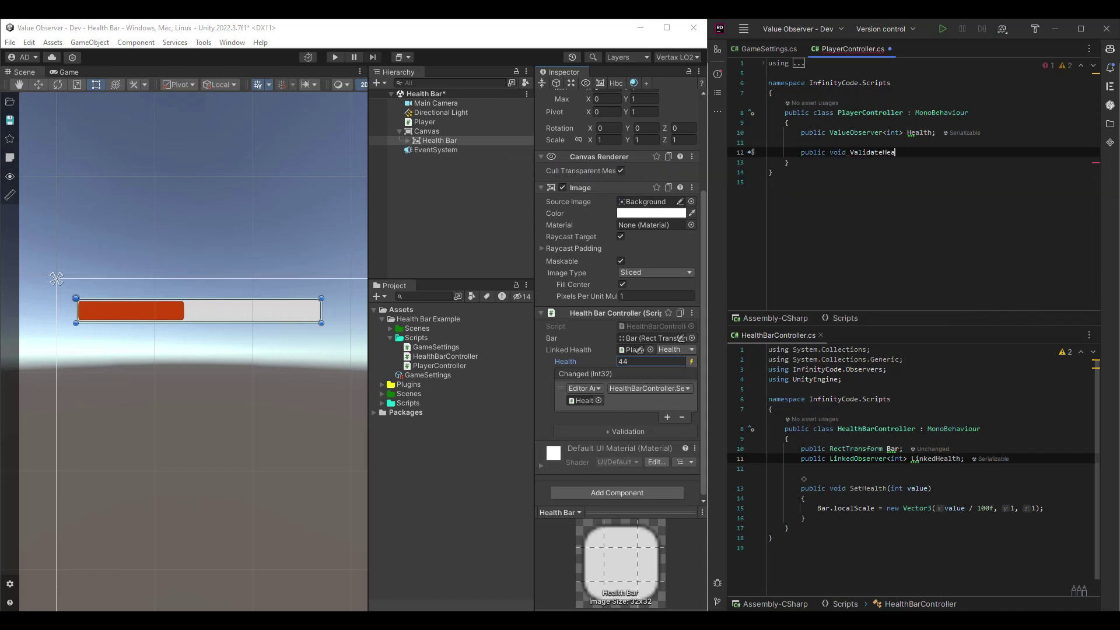
pyautogui.write('lt')
pyautogui.write('(Valid')
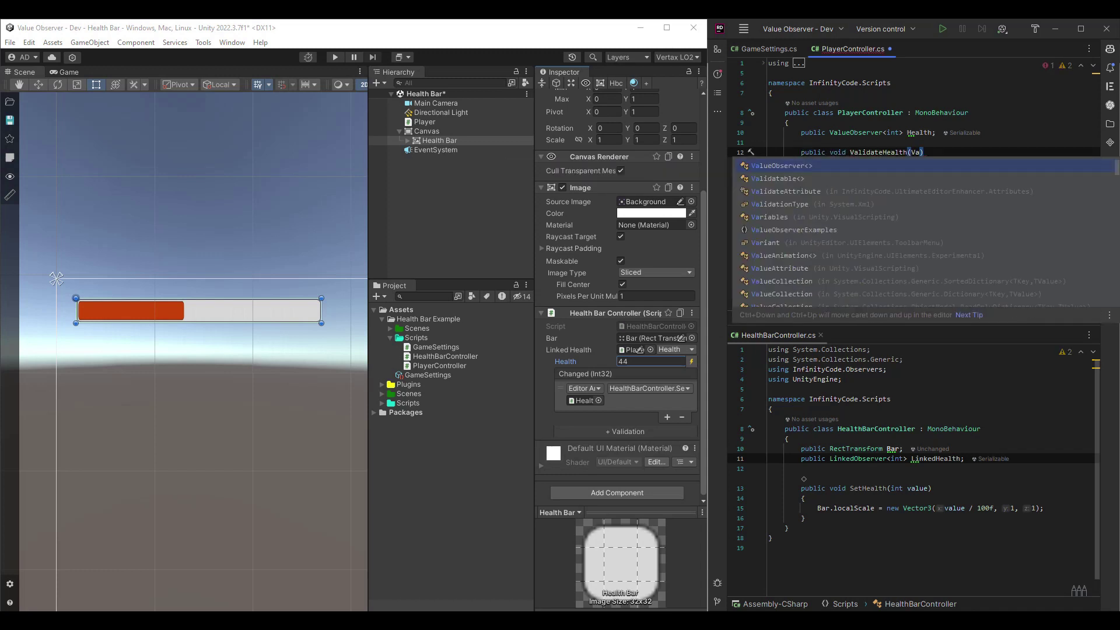
pyautogui.press('Return')
pyautogui.write('int>')
pyautogui.press('Return')
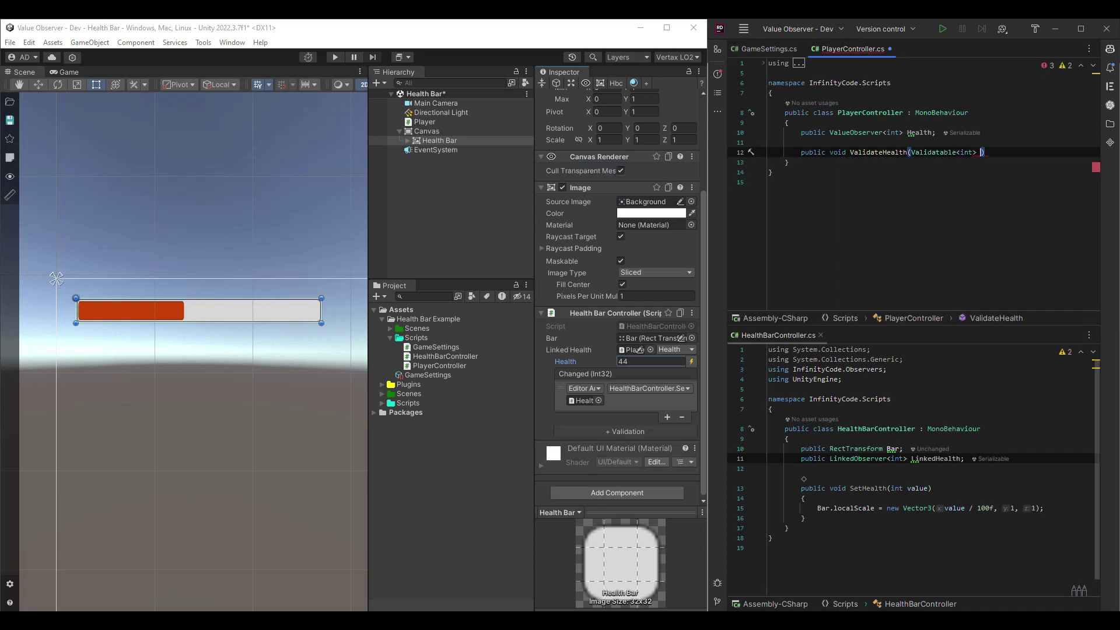
pyautogui.write('> health')
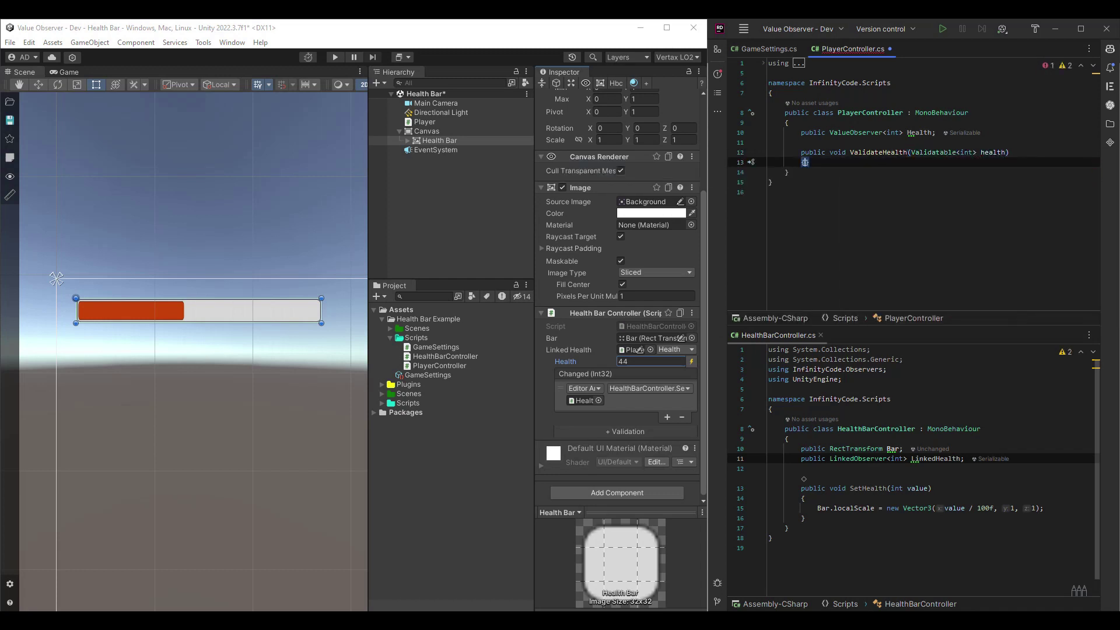
pyautogui.press('Return')
pyautogui.write('{')
pyautogui.press('Return')
pyautogui.write('health.Value ')
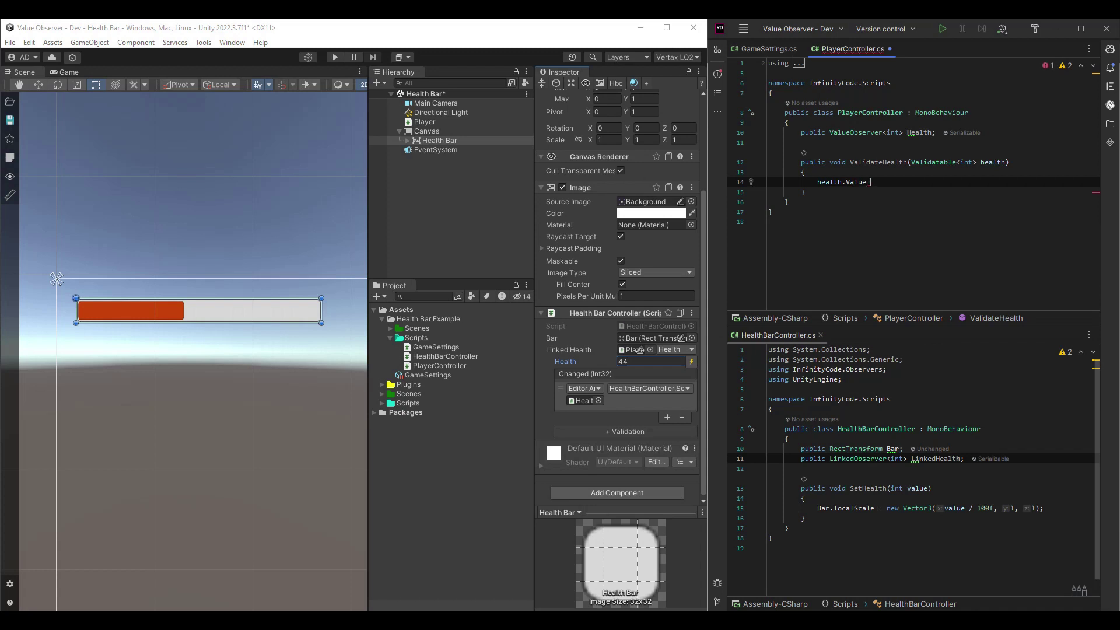
pyautogui.write('= Mathf.cl')
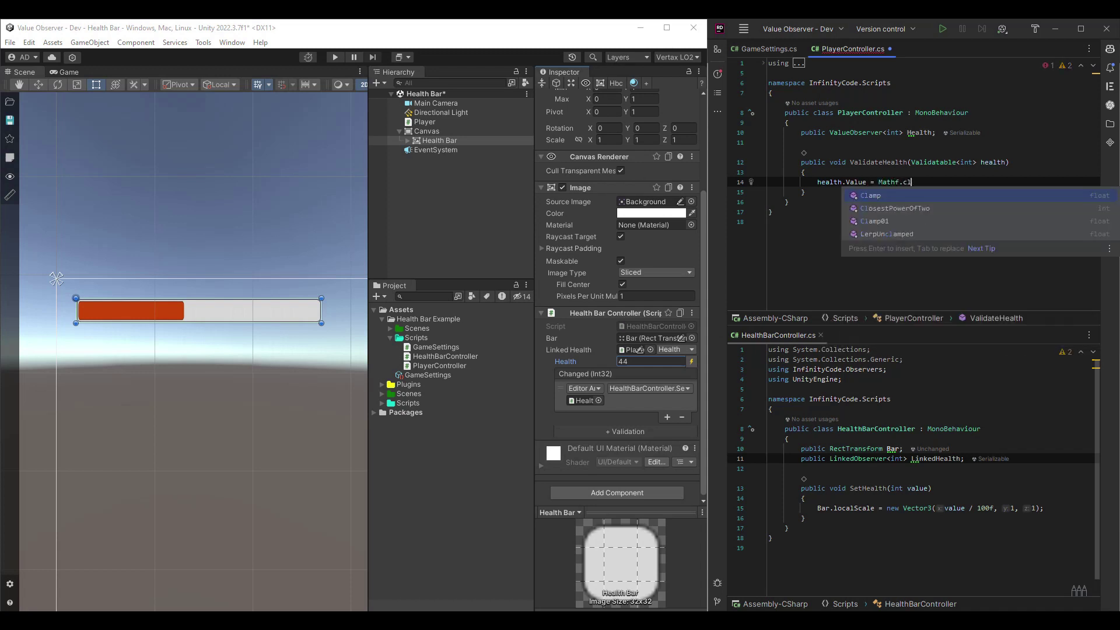
pyautogui.press('Return')
pyautogui.write('health.va')
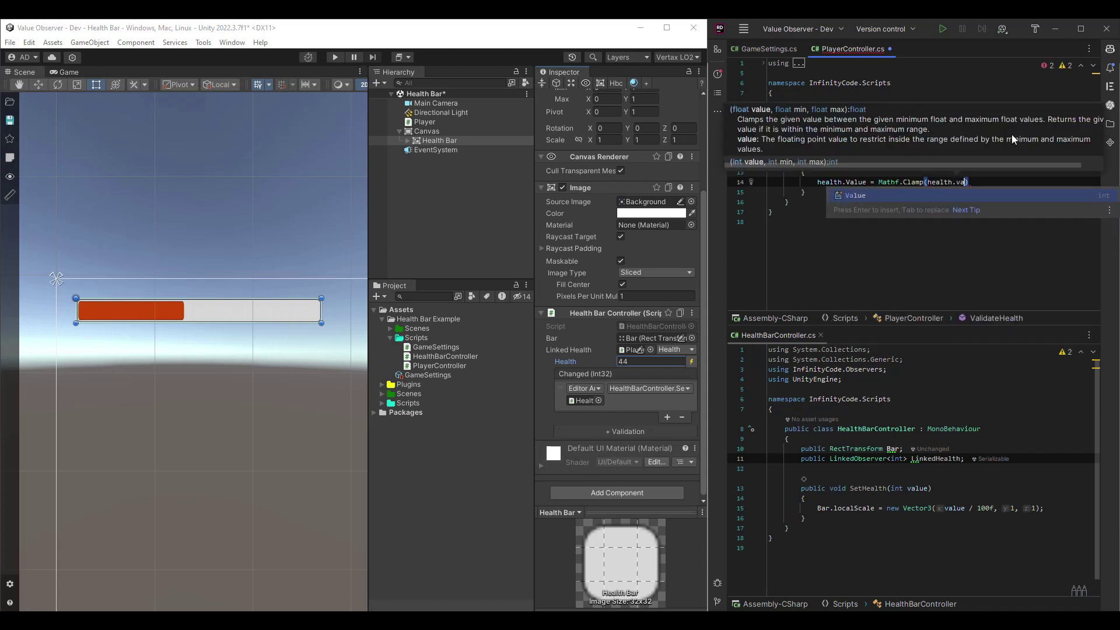
pyautogui.press('Return')
pyautogui.write(', 0, 100')
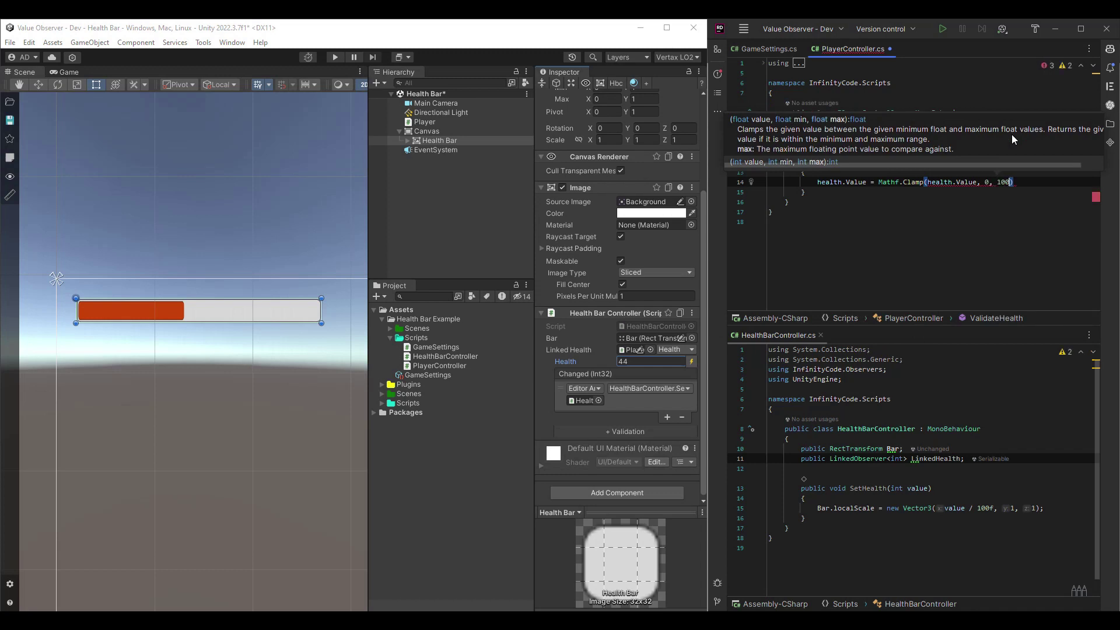
pyautogui.write(');')
pyautogui.hotkey('ctrl', 's')
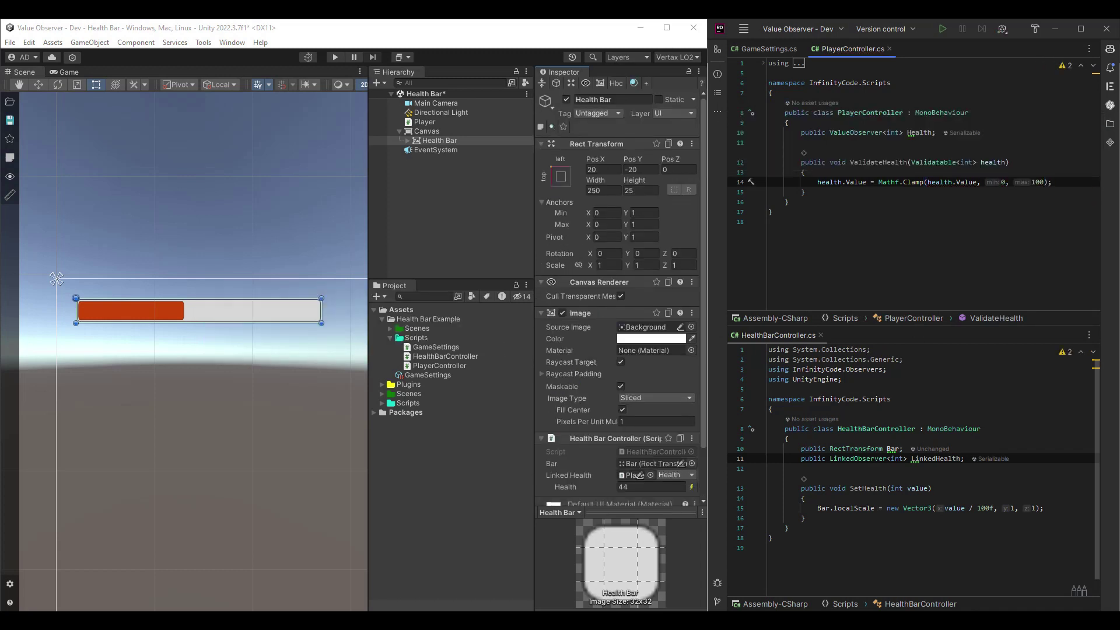
# Step: Add a Validation entry on Health calling PlayerController.ValidateHealth on the Player
pyautogui.click(617, 82)
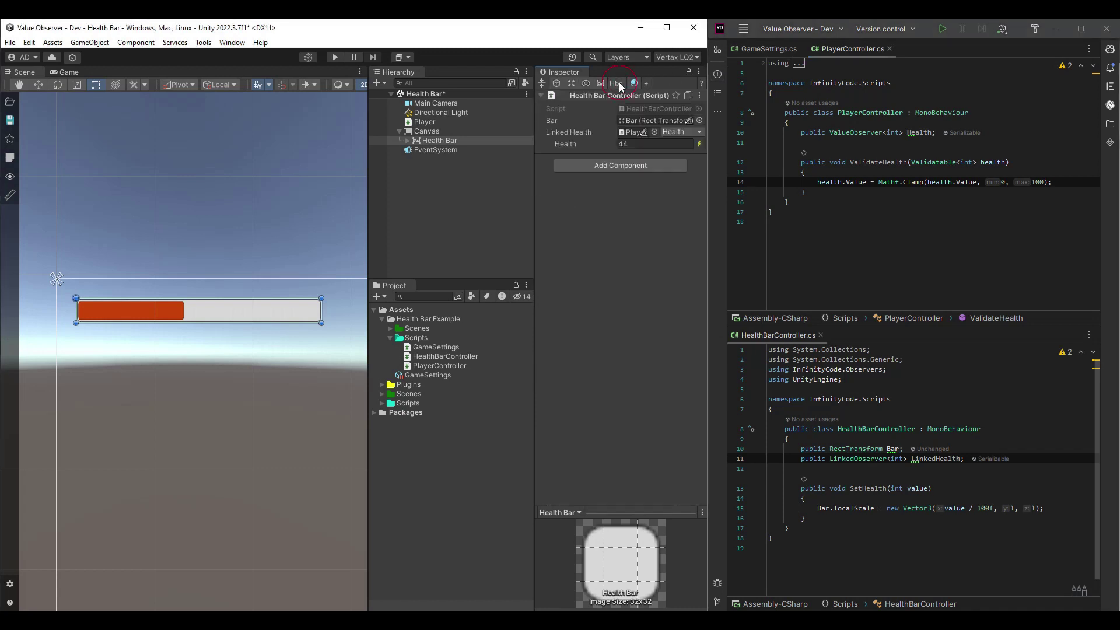
pyautogui.click(698, 145)
pyautogui.click(652, 214)
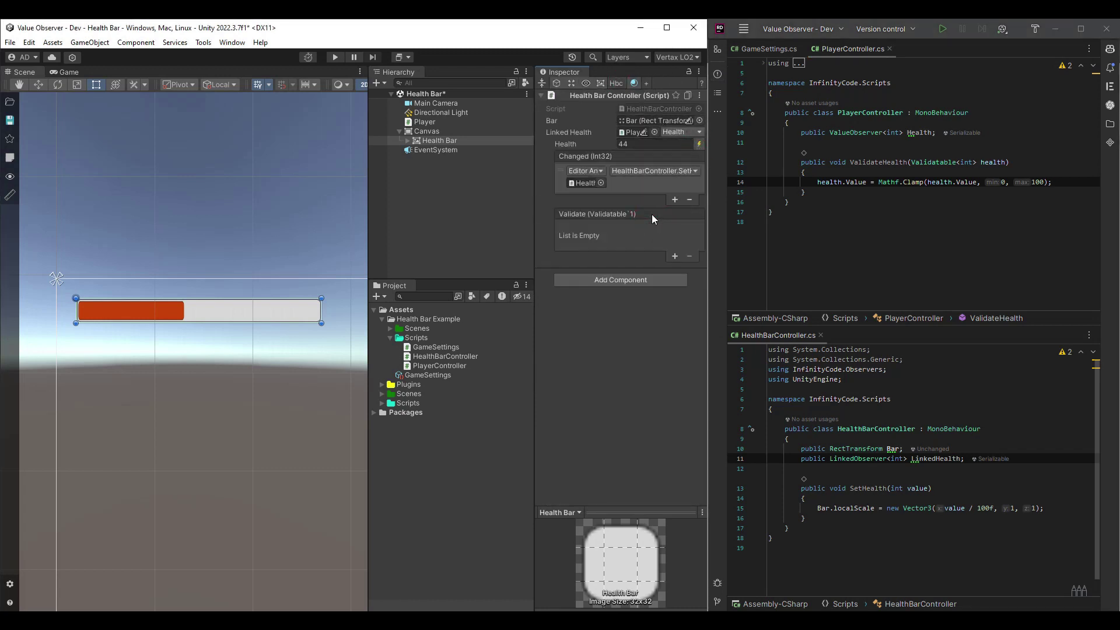
pyautogui.click(674, 255)
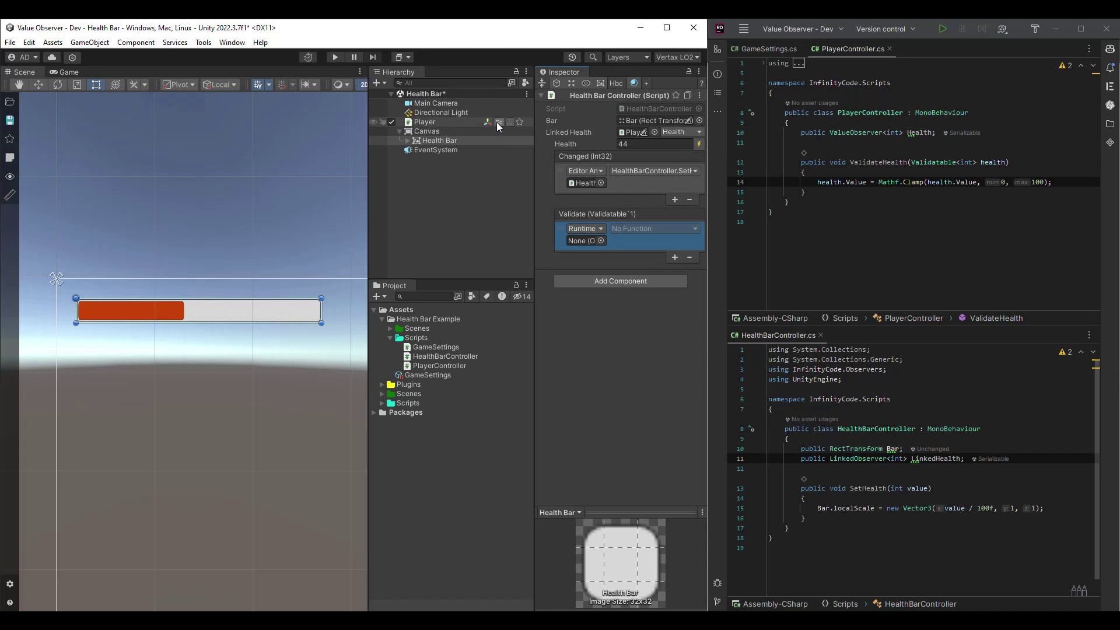
pyautogui.moveTo(583, 230); pyautogui.dragTo(582, 240)
pyautogui.click(620, 229)
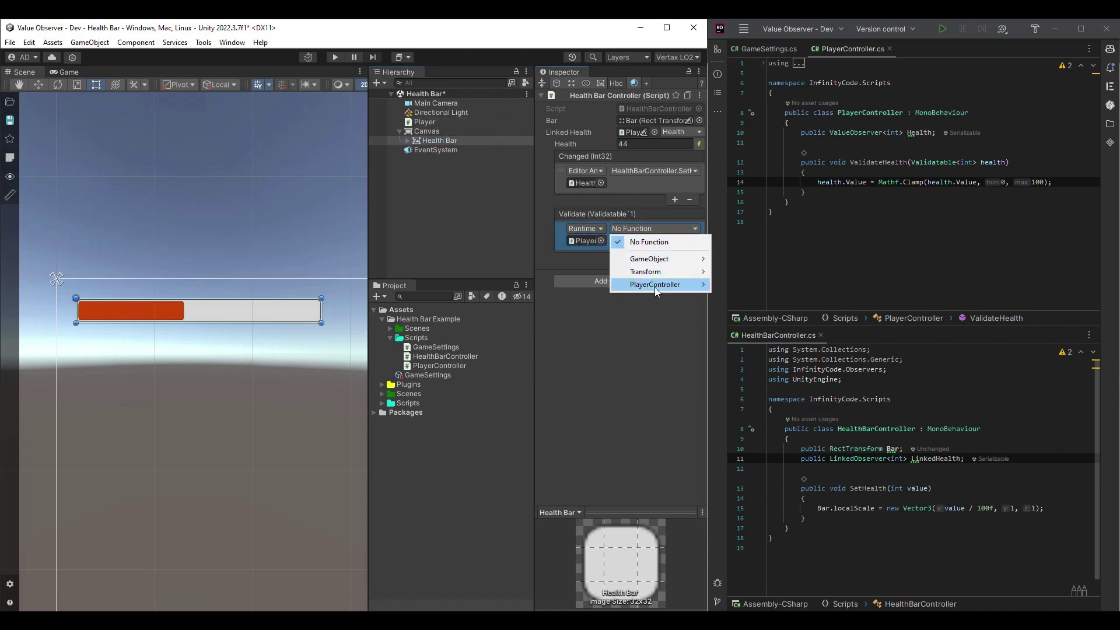
pyautogui.moveTo(654, 285)
pyautogui.click(740, 292)
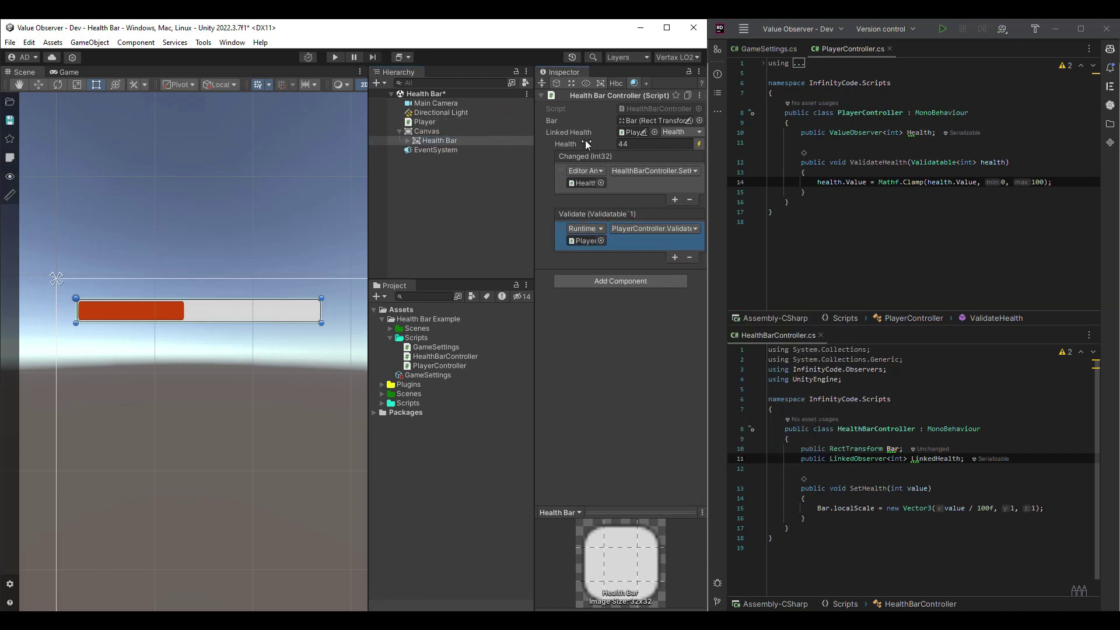
# Step: Run validation in editor and runtime and sweep Health to confirm clamping at 100, then select GameSettings
pyautogui.moveTo(585, 140)
pyautogui.mouseDown()
pyautogui.moveTo(509, 152)
pyautogui.moveTo(598, 157)
pyautogui.mouseUp()
pyautogui.click(592, 227)
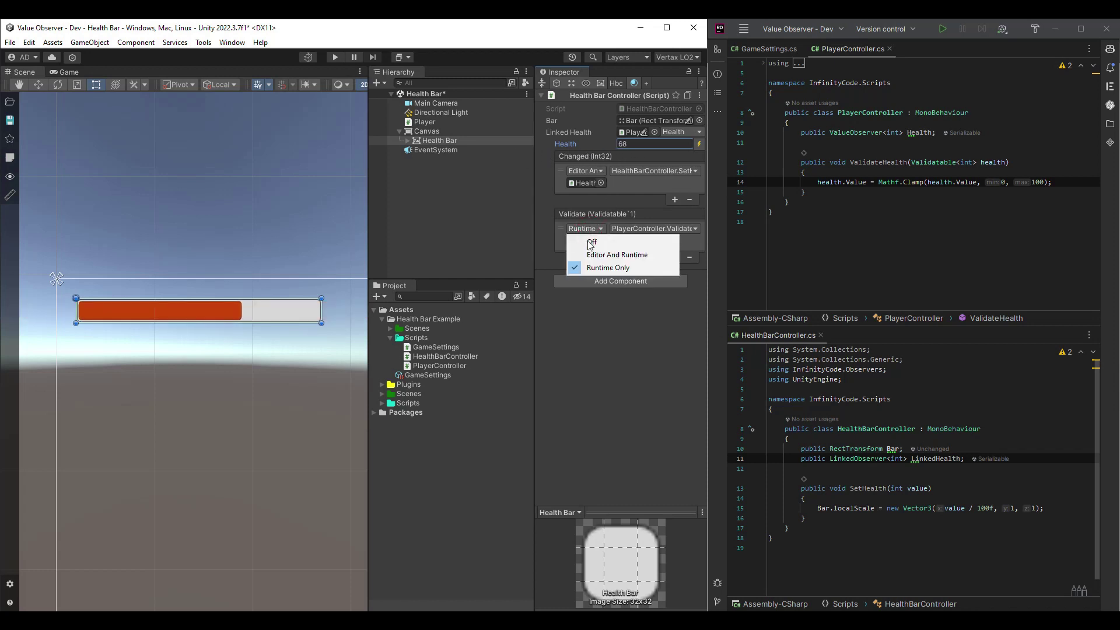
pyautogui.click(590, 253)
pyautogui.moveTo(592, 147)
pyautogui.mouseDown()
pyautogui.moveTo(636, 144)
pyautogui.moveTo(526, 146)
pyautogui.moveTo(655, 145)
pyautogui.moveTo(522, 144)
pyautogui.moveTo(630, 144)
pyautogui.moveTo(555, 141)
pyautogui.moveTo(599, 148)
pyautogui.mouseUp()
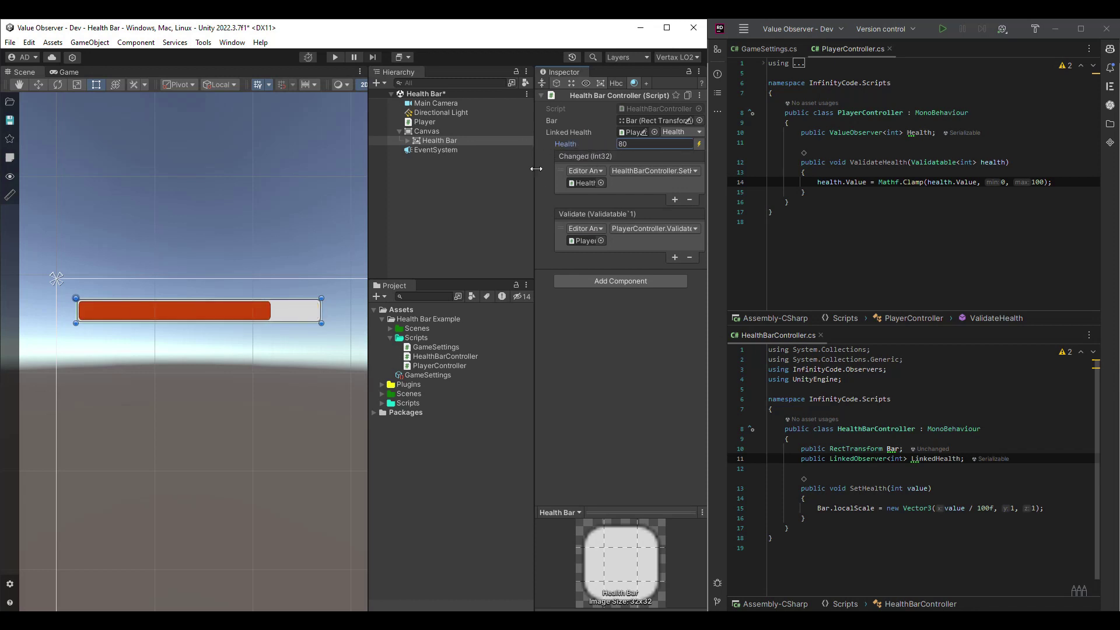
pyautogui.click(424, 374)
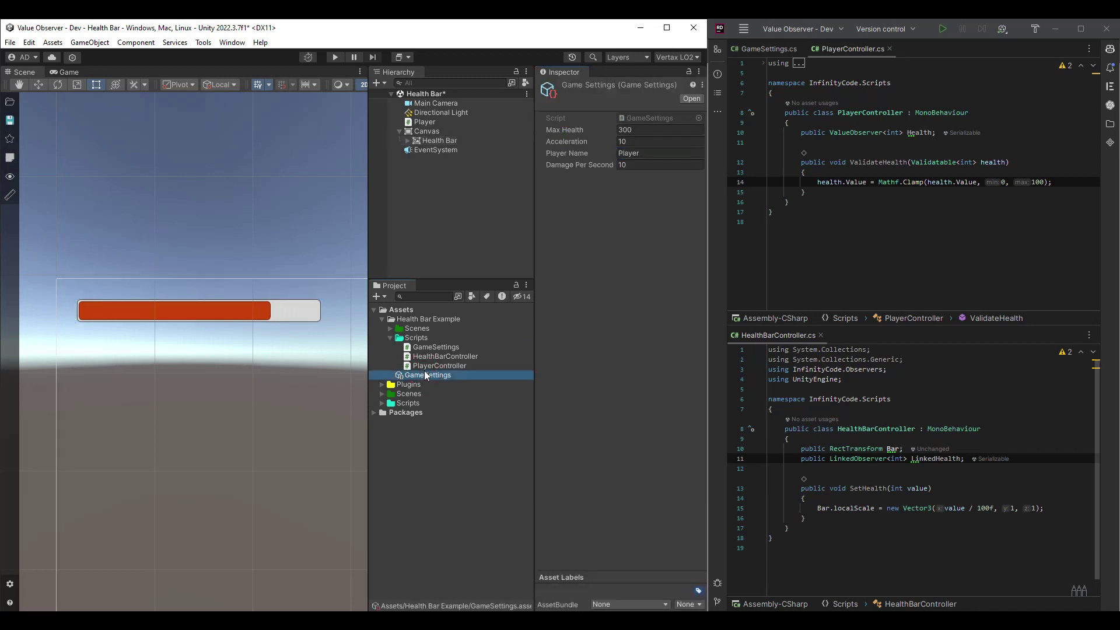
# Step: Save the scene and add a LinkedValue<int> MaxHealth field below Health in PlayerController
pyautogui.click(643, 131)
pyautogui.write('100')
pyautogui.hotkey('ctrl', 's')
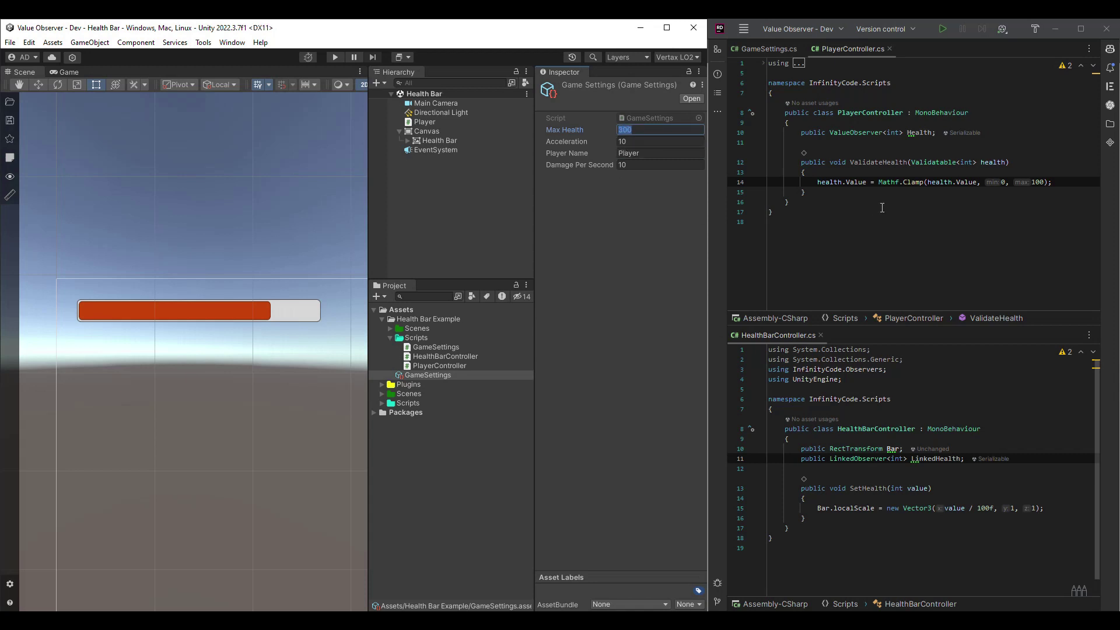
pyautogui.click(942, 133)
pyautogui.write('300')
pyautogui.press('Return')
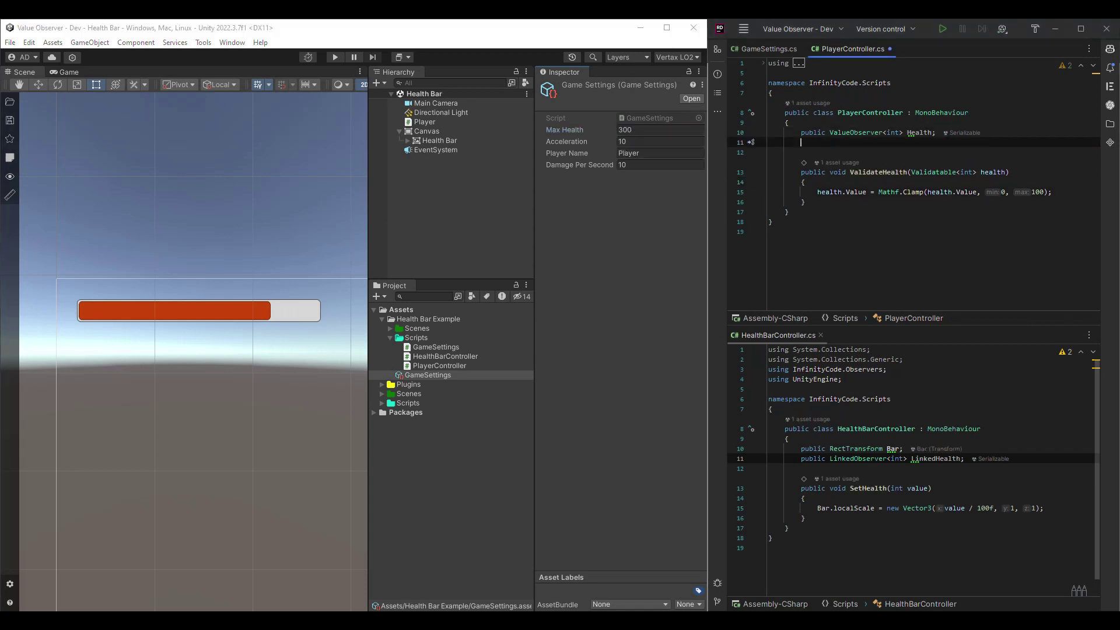
pyautogui.write('public Link')
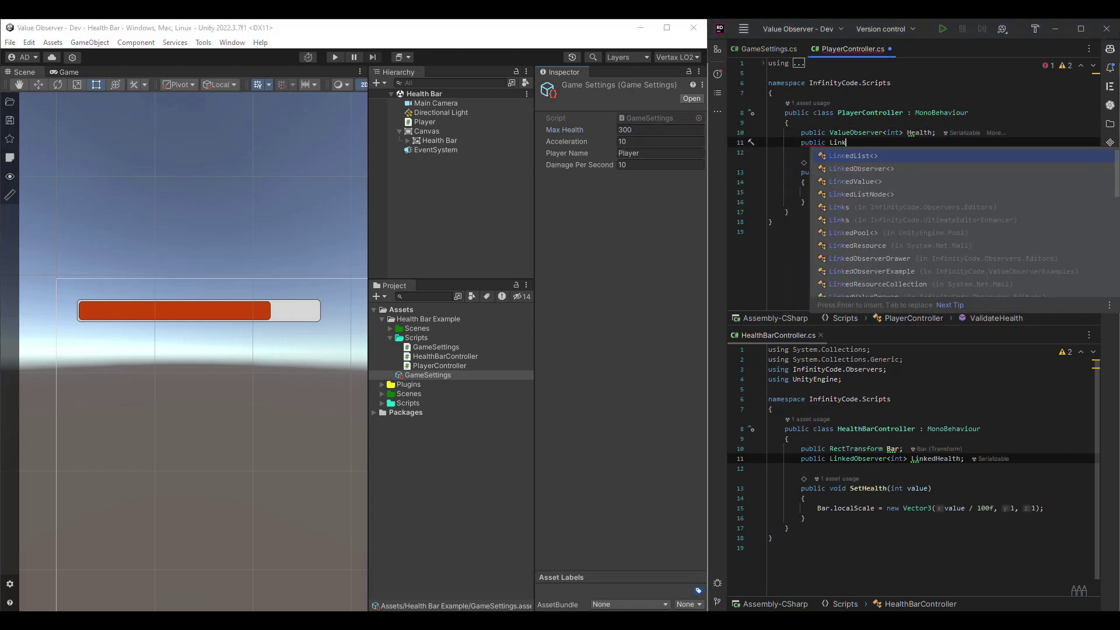
pyautogui.press('Down')
pyautogui.press('Return')
pyautogui.write('int>')
pyautogui.press('Return')
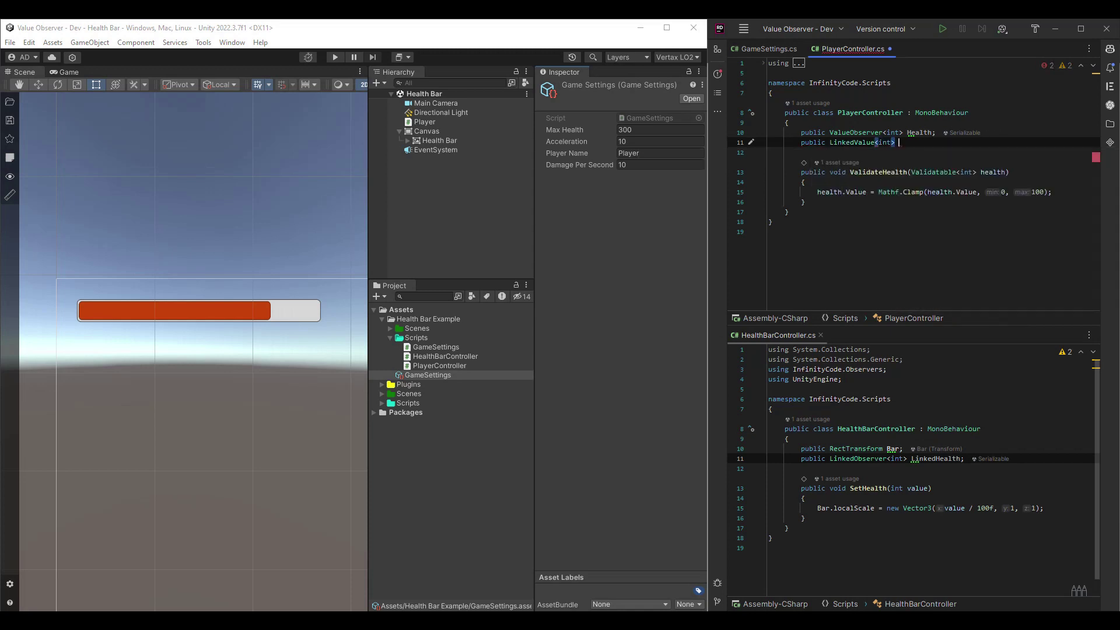
pyautogui.write('> MaxHealth;')
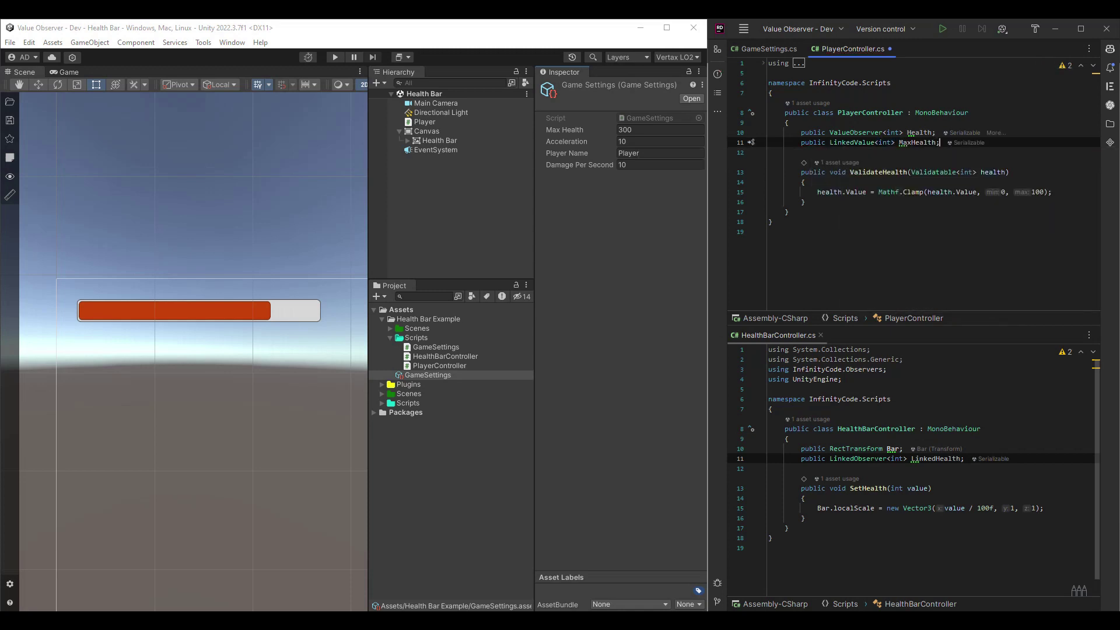
# Step: Replace the hard-coded 100 in Mathf.Clamp with MaxHealth.Value
pyautogui.press('Down')
pyautogui.press('Down')
pyautogui.press('Down')
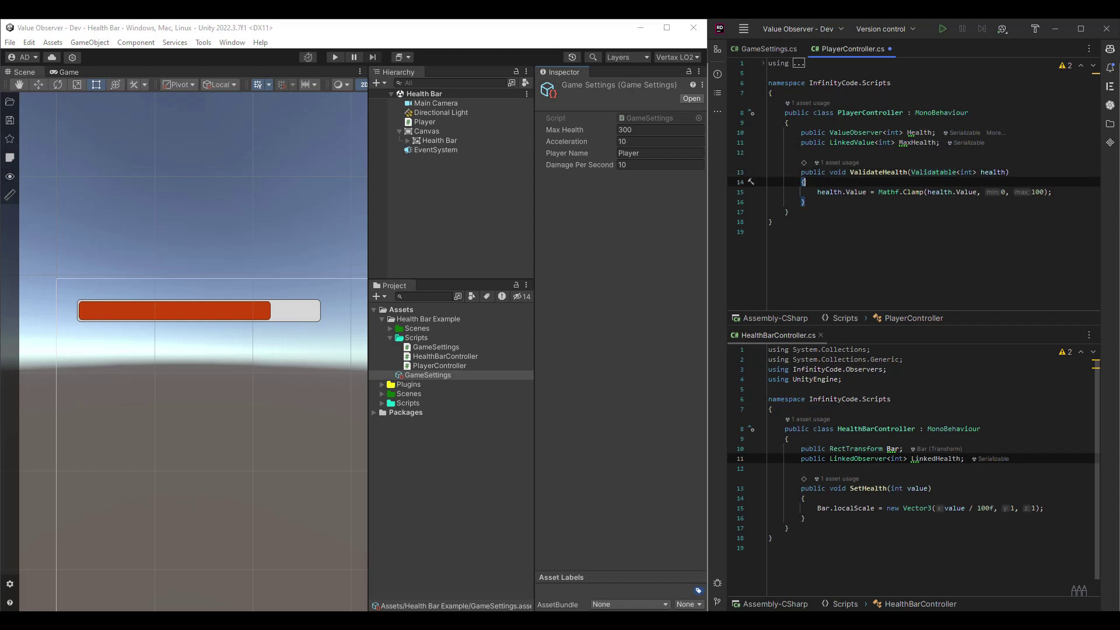
pyautogui.press('Down')
pyautogui.press('End')
pyautogui.press('Left')
pyautogui.hotkey('ctrl', 'shift', 'Left')
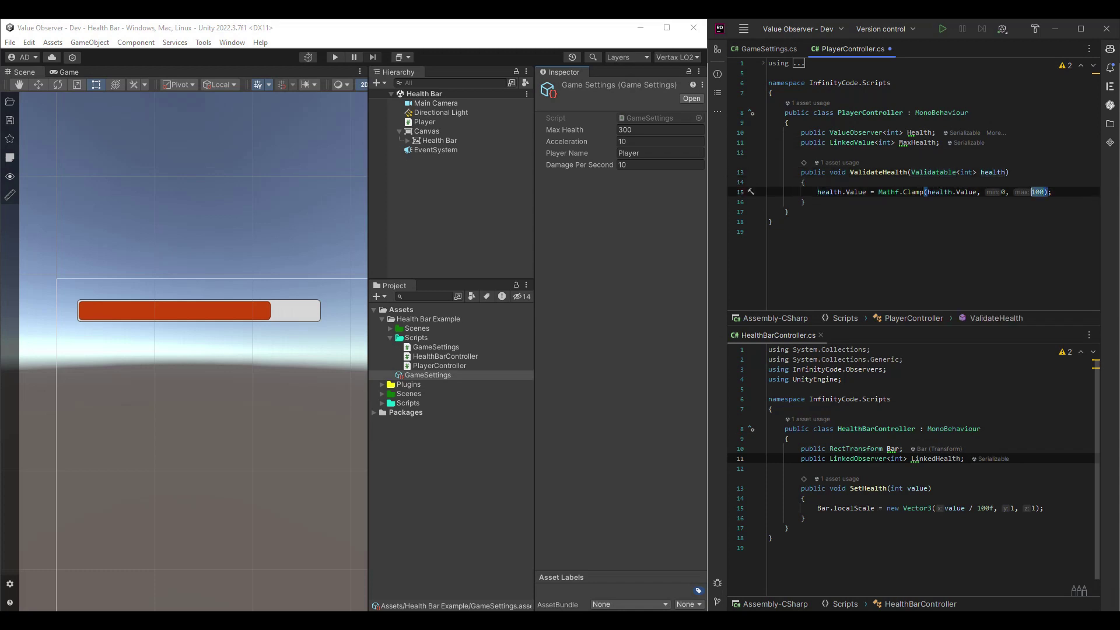
pyautogui.write('Max')
pyautogui.press('Return')
pyautogui.write('.')
pyautogui.press('Return')
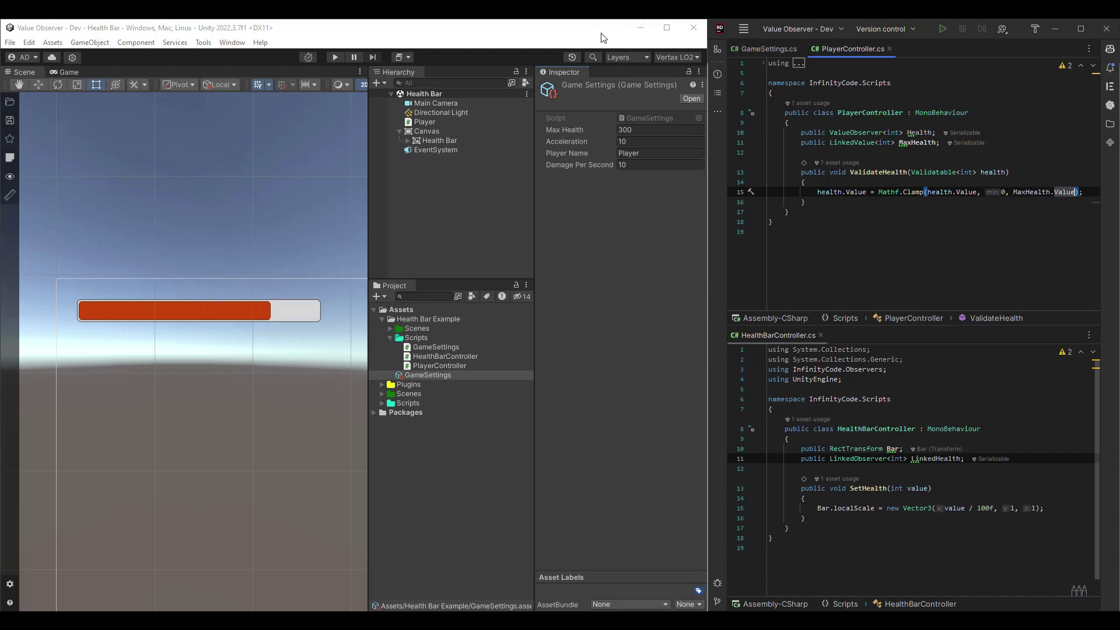
pyautogui.click(458, 122)
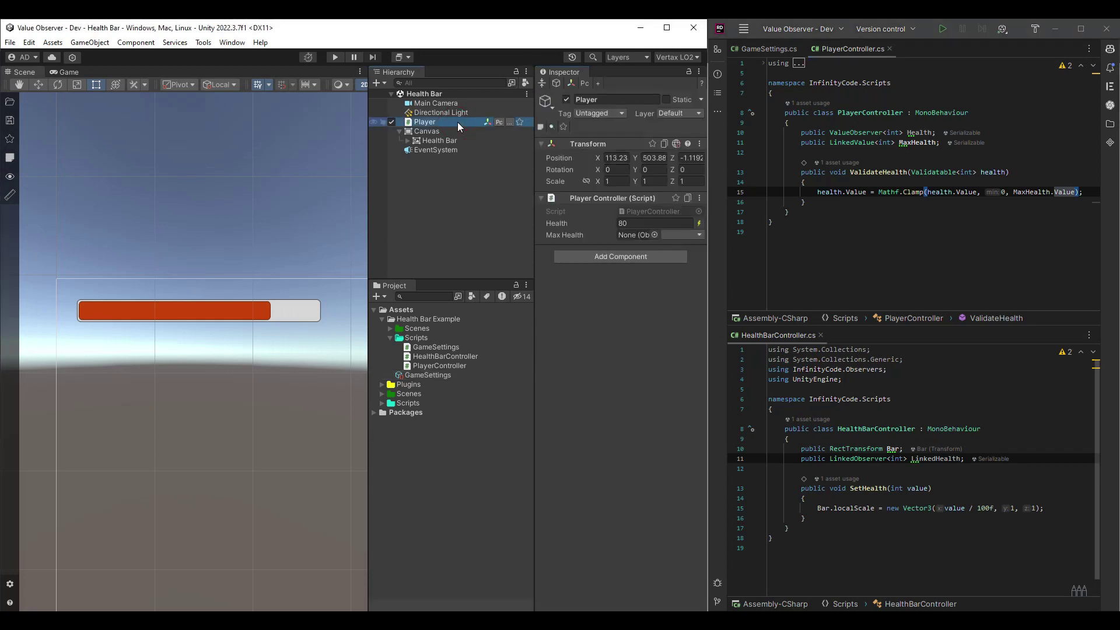
# Step: Assign GameSettings Max Health (300) as the Player's Max Health source and scrub Health above 100
pyautogui.moveTo(438, 375); pyautogui.dragTo(639, 239)
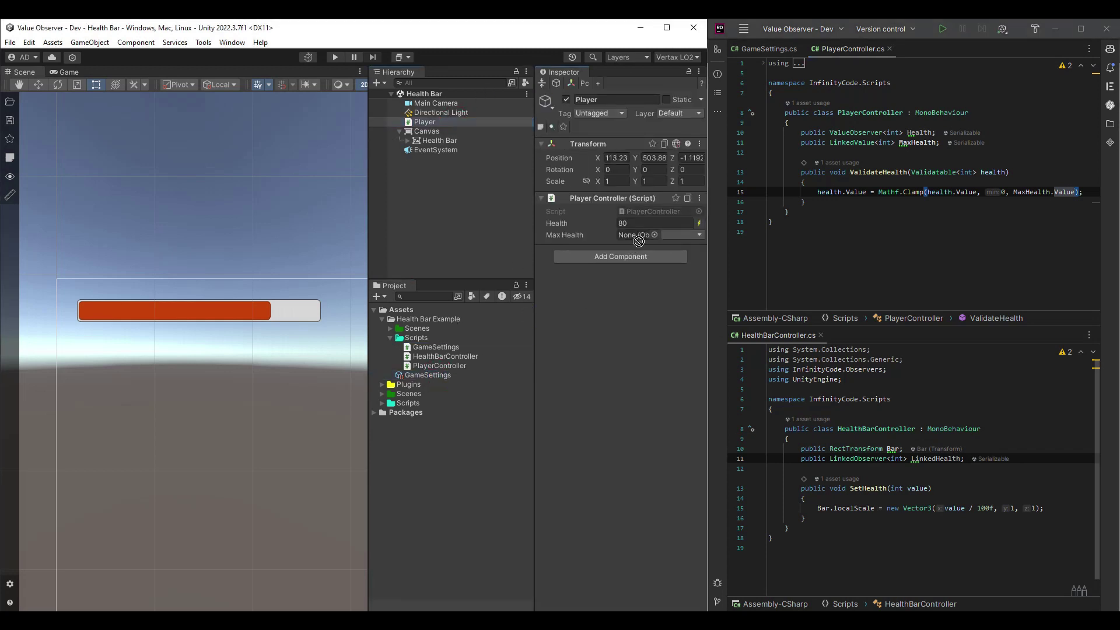
pyautogui.click(674, 235)
pyautogui.click(696, 256)
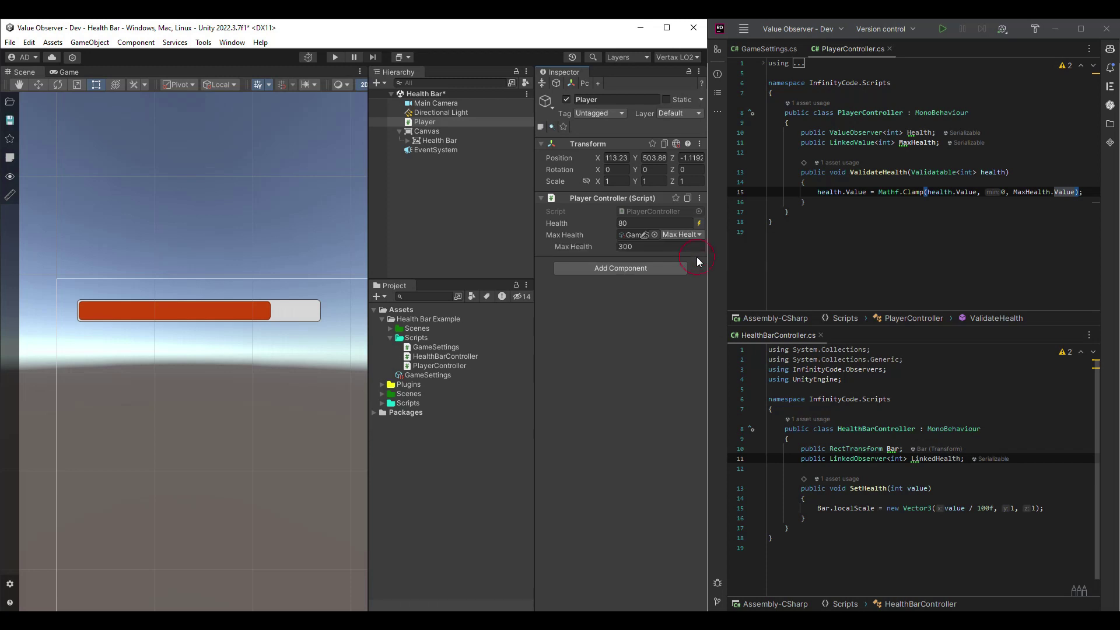
pyautogui.click(645, 248)
pyautogui.moveTo(567, 224); pyautogui.dragTo(699, 232)
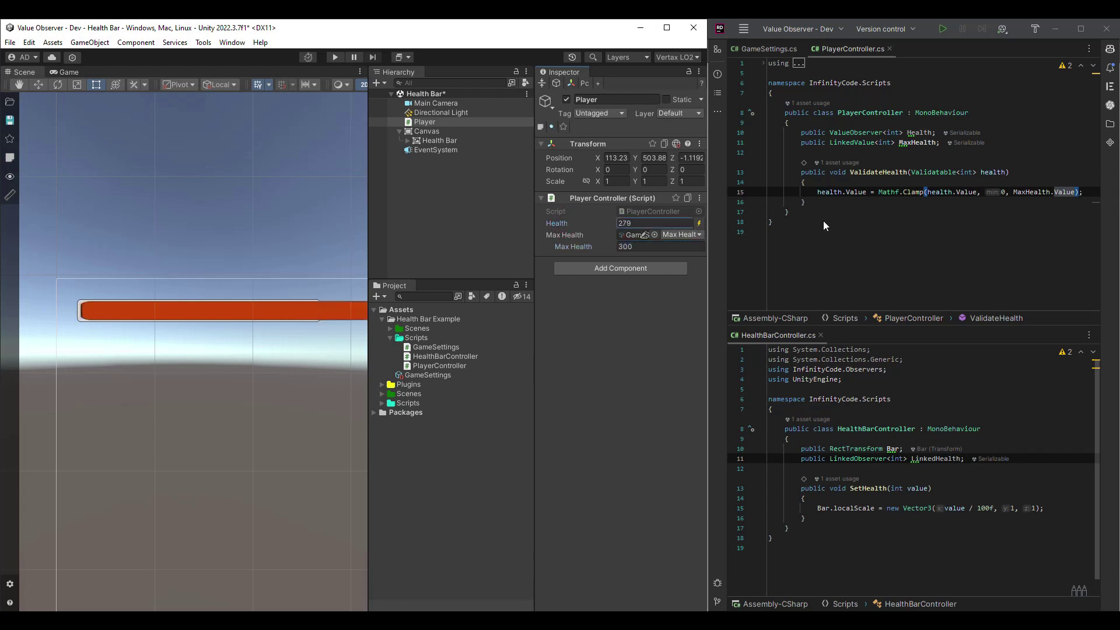
# Step: Add a 'public LinkedValue<int> MaxHealth;' field to HealthBarController after LinkedHealth
pyautogui.moveTo(824, 221); pyautogui.dragTo(644, 229)
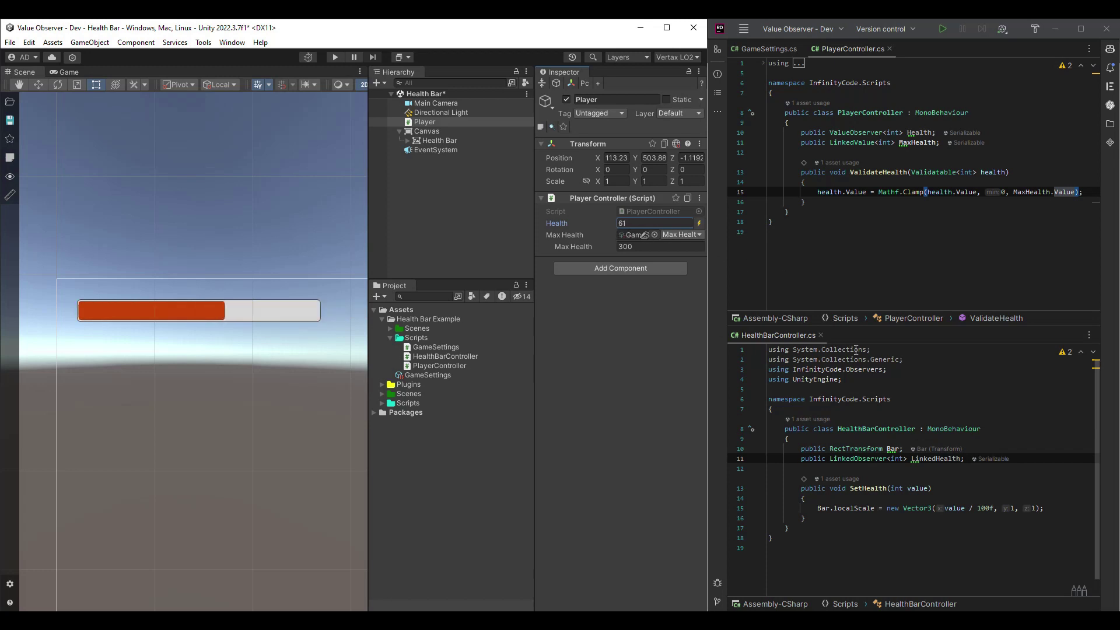
pyautogui.click(1027, 459)
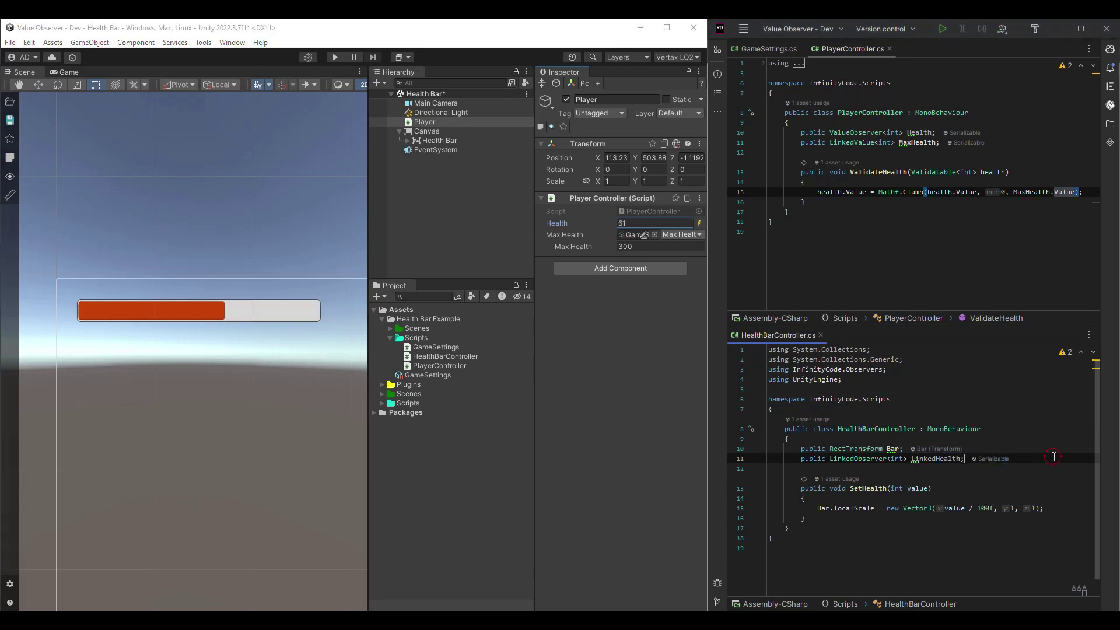
pyautogui.press('Return')
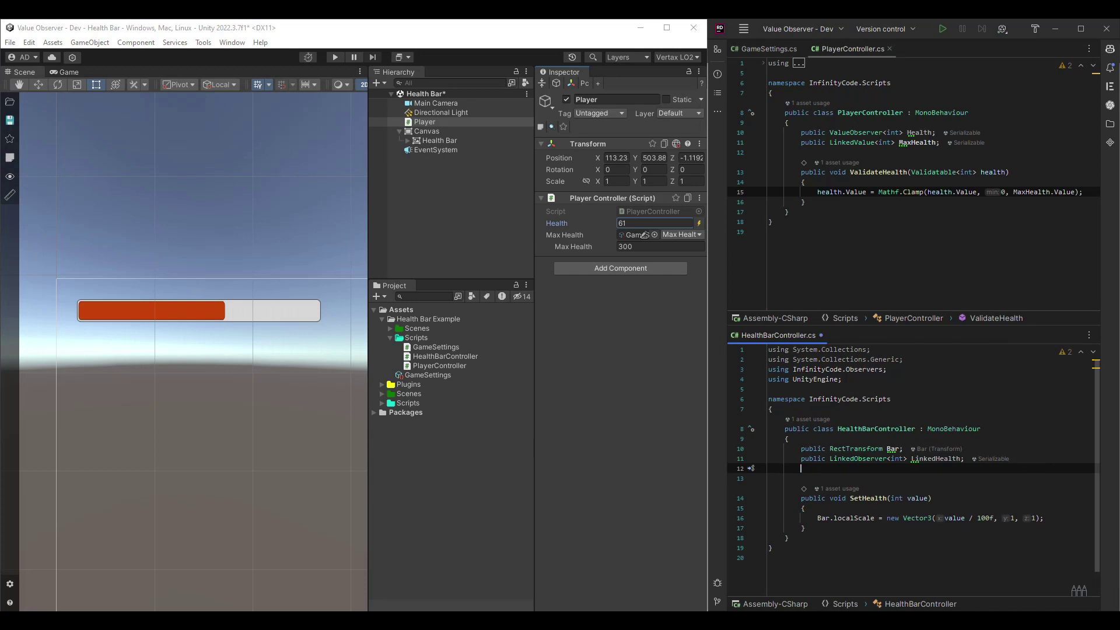
pyautogui.write('public')
pyautogui.write(' LinkedValue<int>')
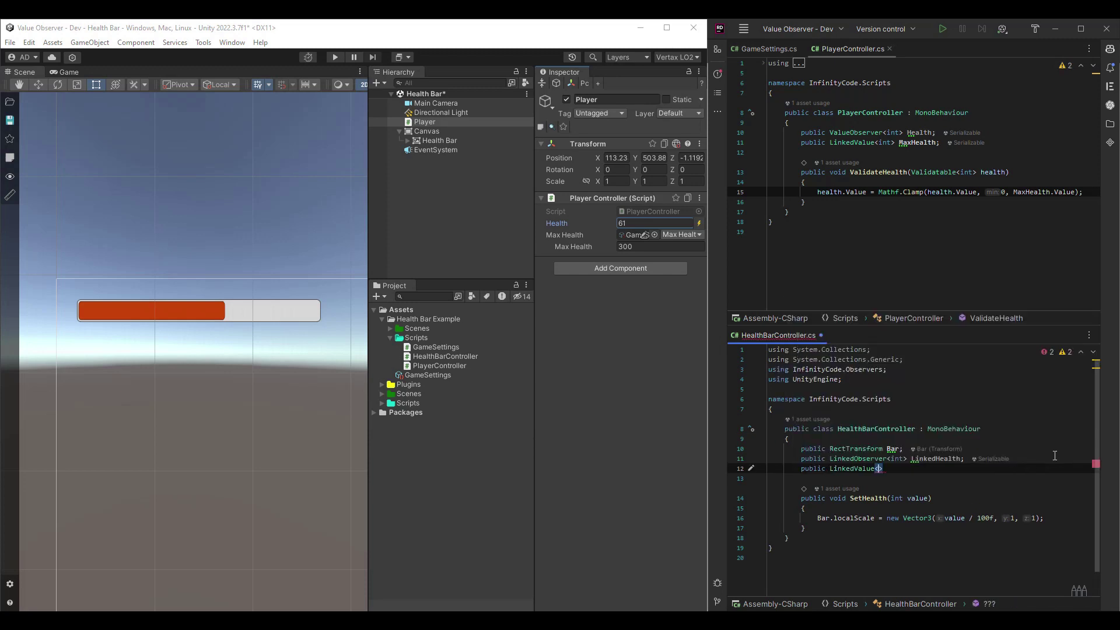
pyautogui.write('> MaxHealth')
pyautogui.write(';')
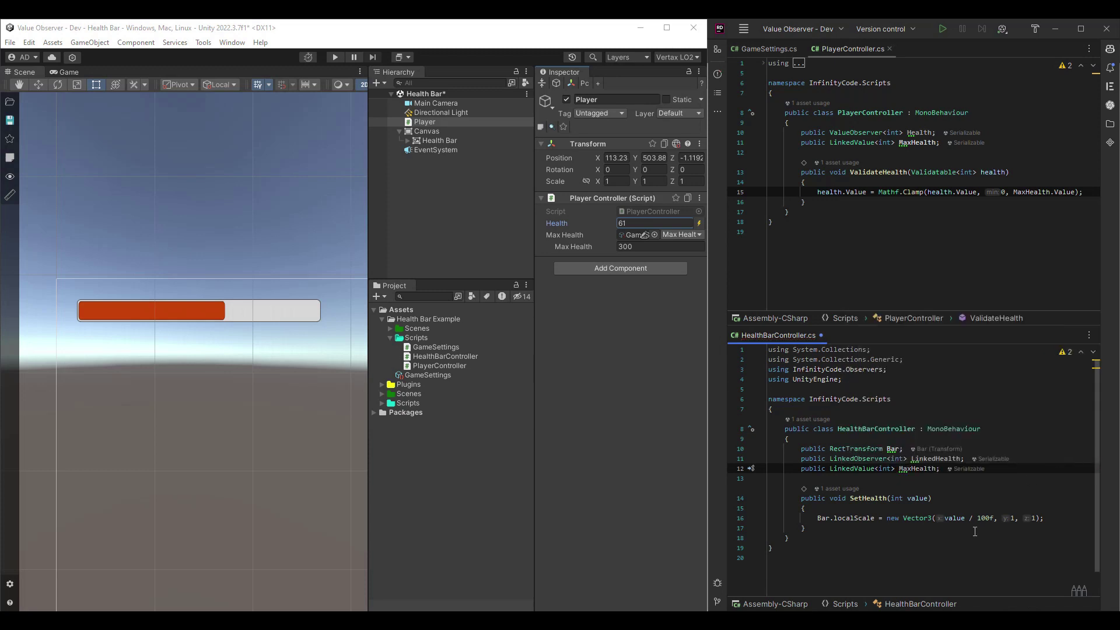
# Step: Replace the 100f divisor in SetHealth with (float)MaxHealth and save for Unity to recompile
pyautogui.moveTo(977, 519); pyautogui.dragTo(997, 520)
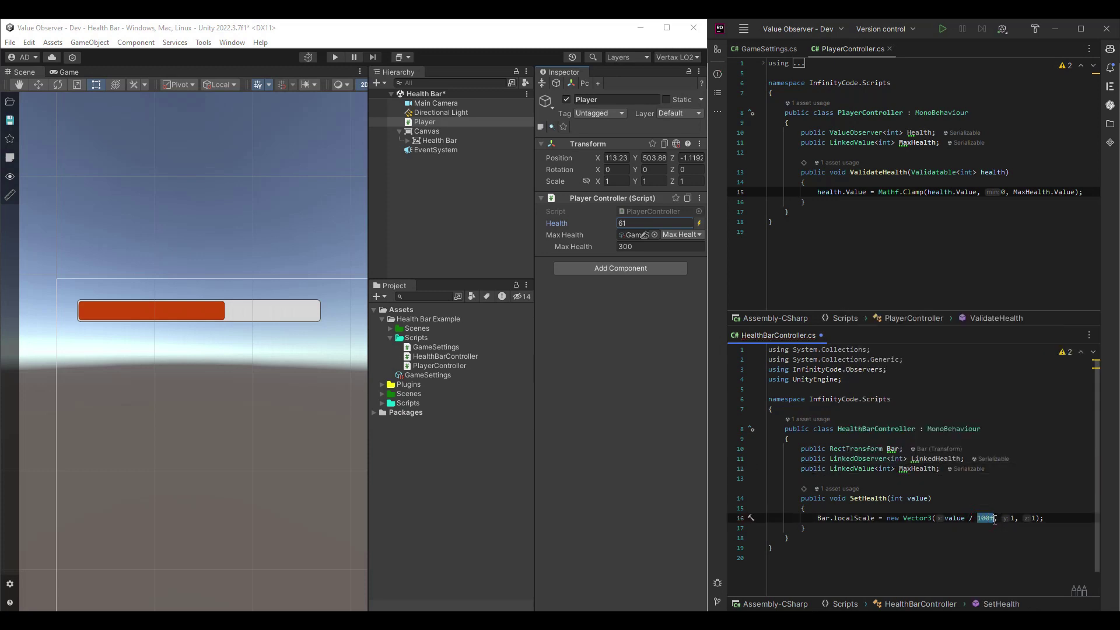
pyautogui.write('Max')
pyautogui.press('Return')
pyautogui.hotkey('ctrl', 'Left')
pyautogui.write('(f')
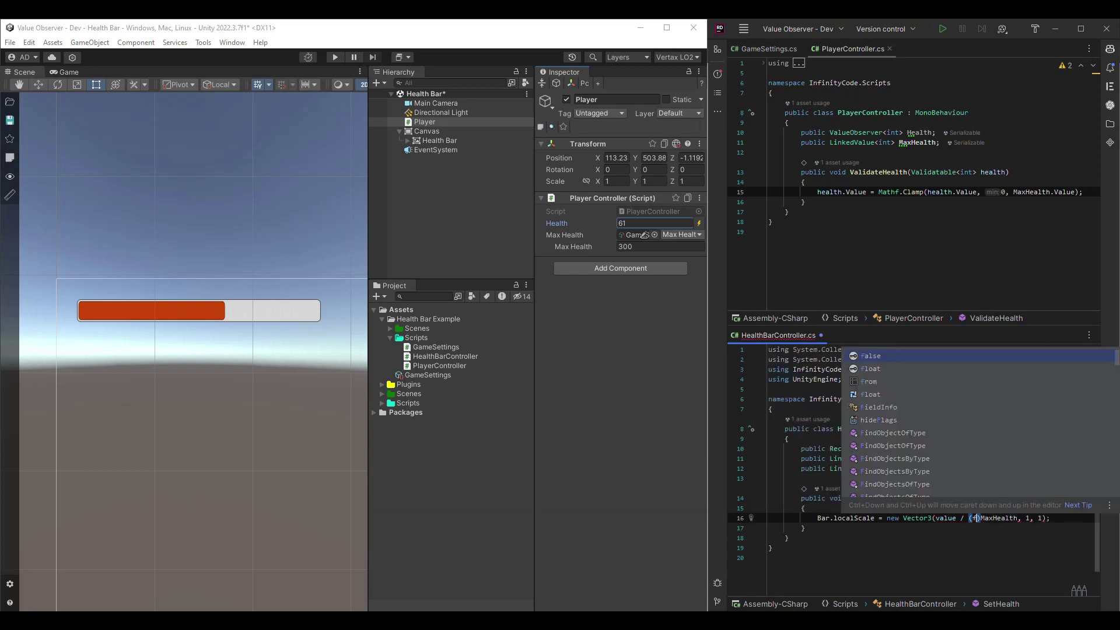
pyautogui.write('loat')
pyautogui.hotkey('ctrl', 's')
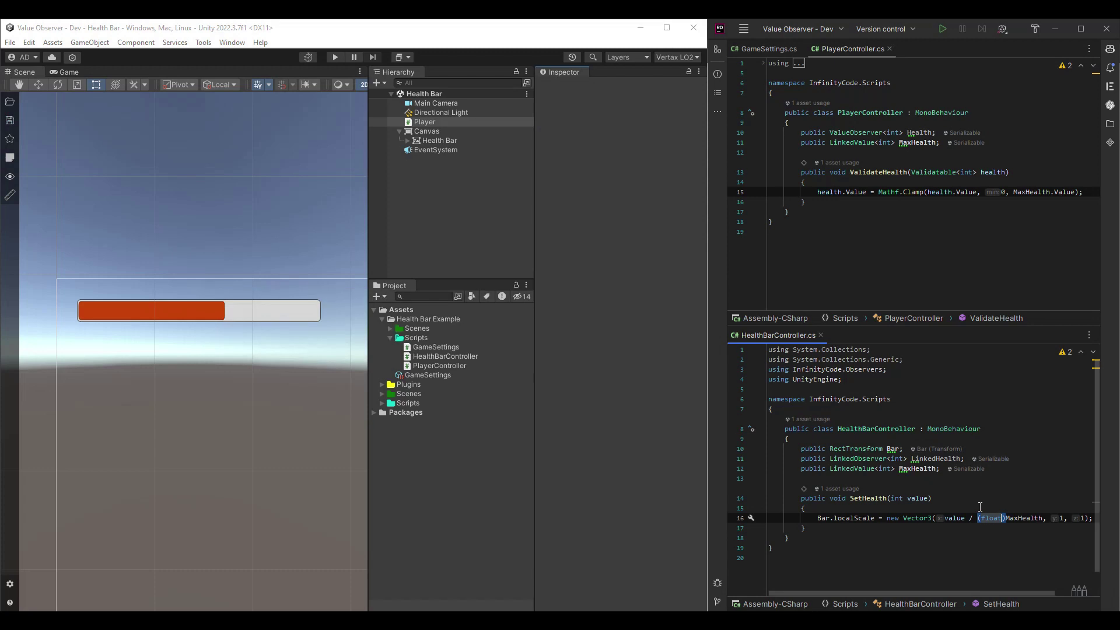
pyautogui.click(448, 141)
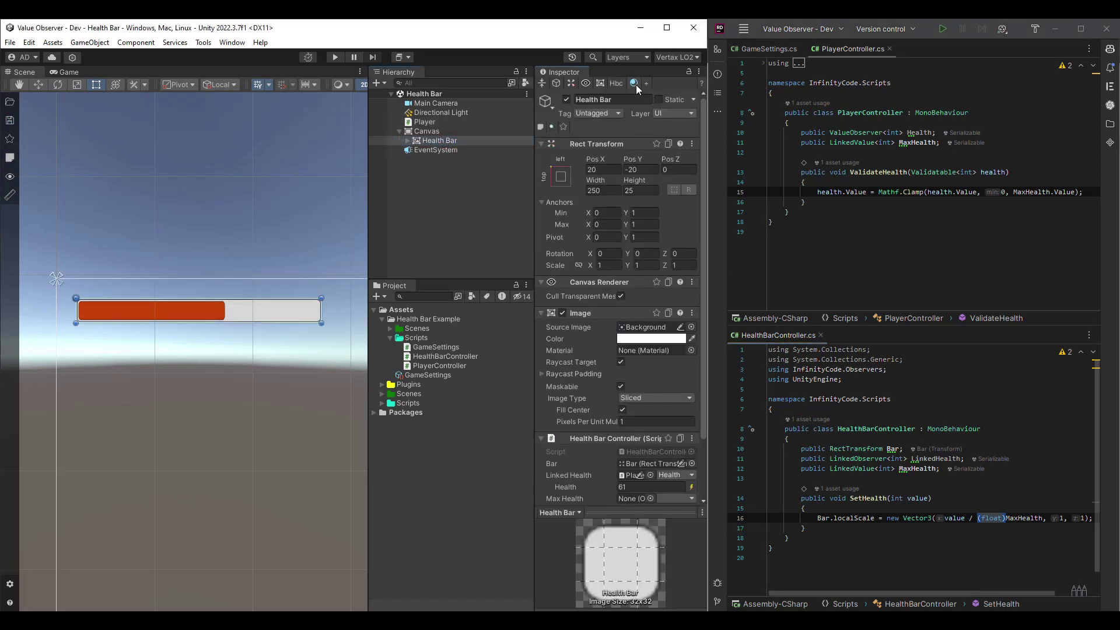
# Step: Assign GameSettings Max Health (300) to the Health Bar Controller and scrub Health to 125
pyautogui.click(617, 84)
pyautogui.moveTo(437, 370); pyautogui.dragTo(635, 155)
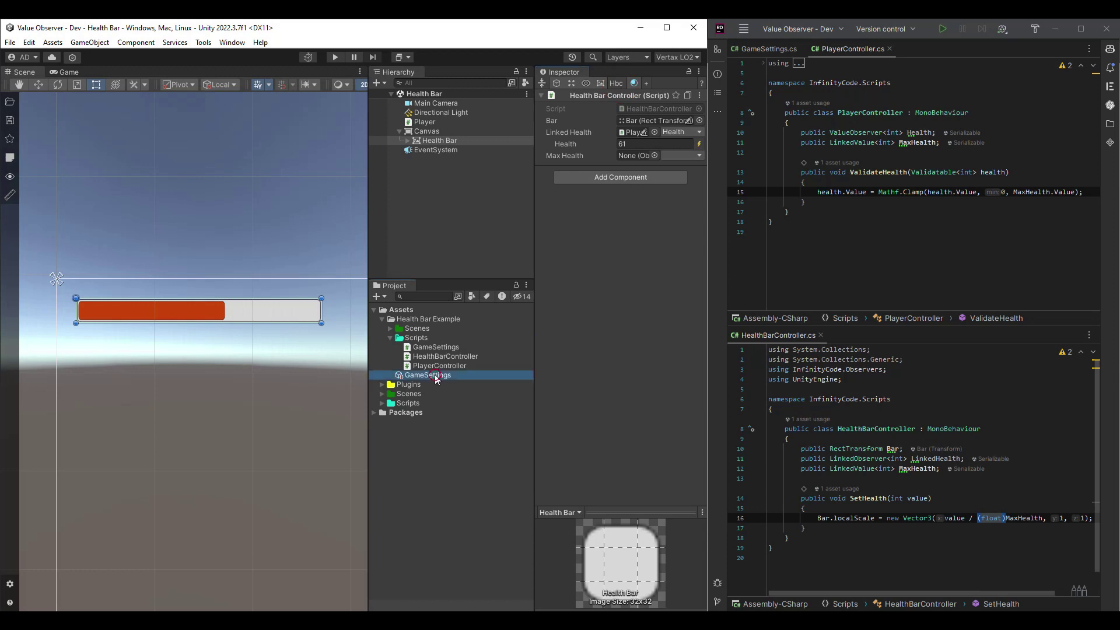
pyautogui.click(670, 156)
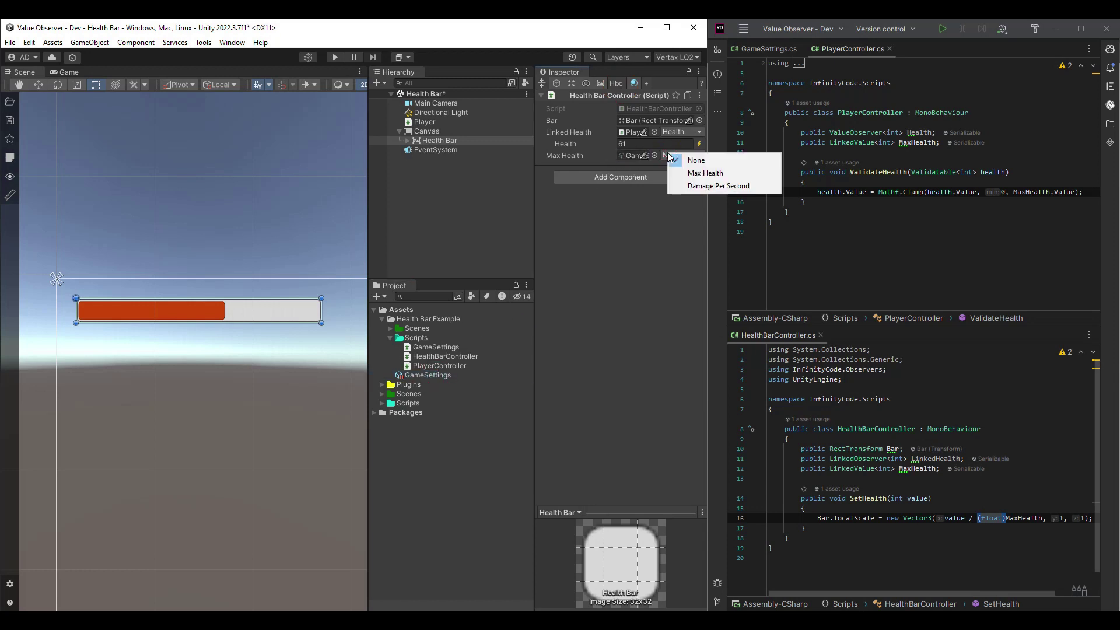
pyautogui.click(691, 173)
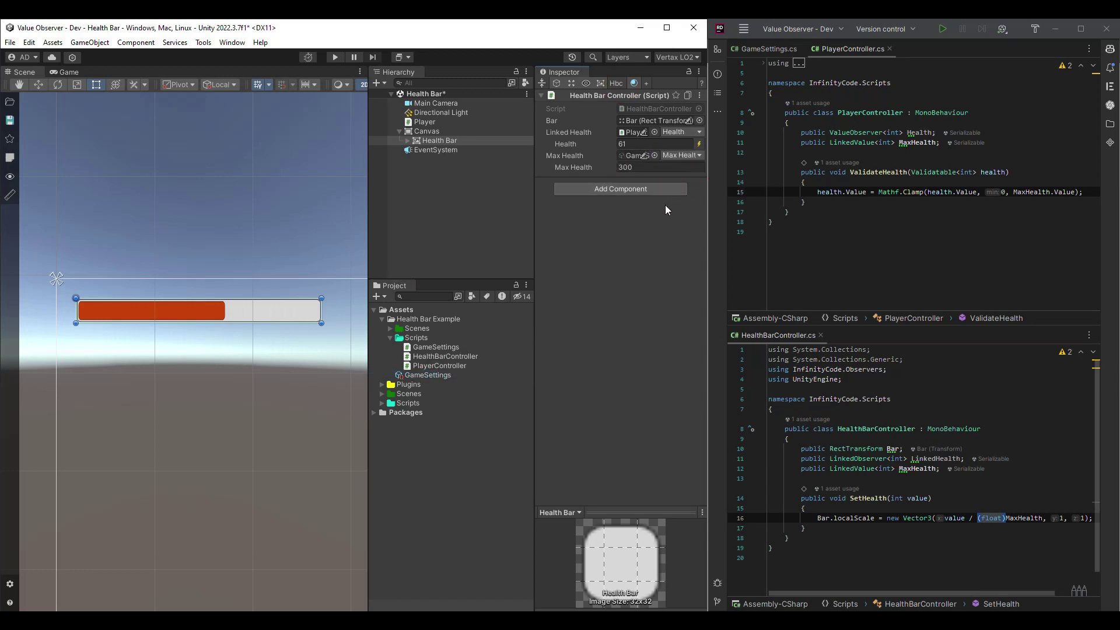
pyautogui.click(596, 146)
pyautogui.moveTo(595, 146)
pyautogui.mouseDown()
pyautogui.moveTo(570, 145)
pyautogui.moveTo(761, 148)
pyautogui.moveTo(566, 148)
pyautogui.moveTo(728, 153)
pyautogui.moveTo(603, 149)
pyautogui.moveTo(768, 174)
pyautogui.mouseUp()
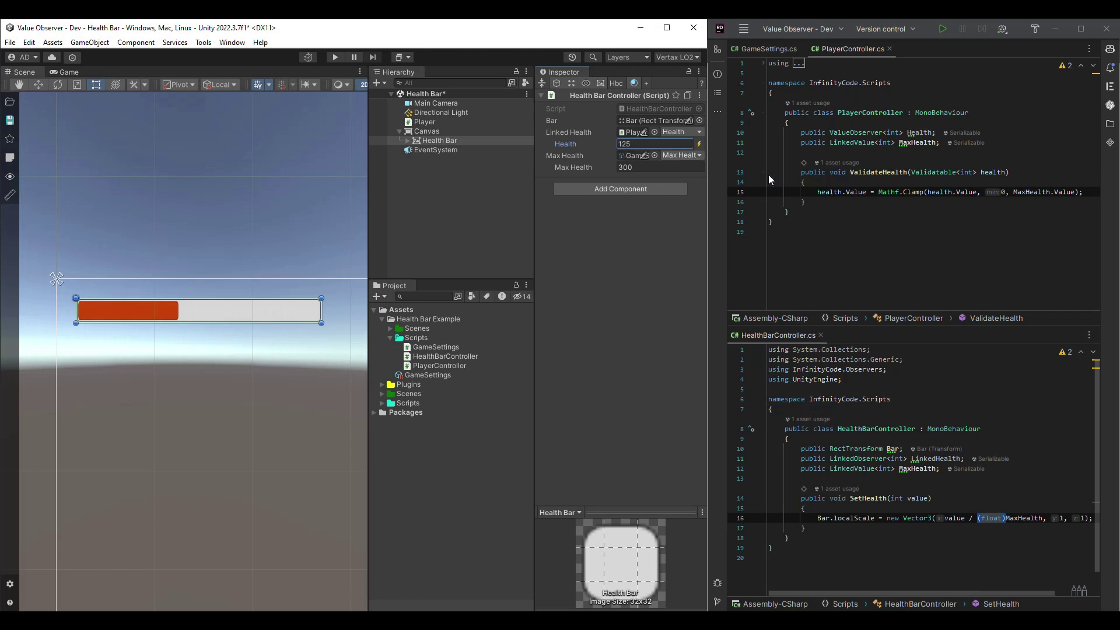
# Step: Write a Start method in PlayerController setting Health.Value = MaxHealth, then save
pyautogui.click(1020, 138)
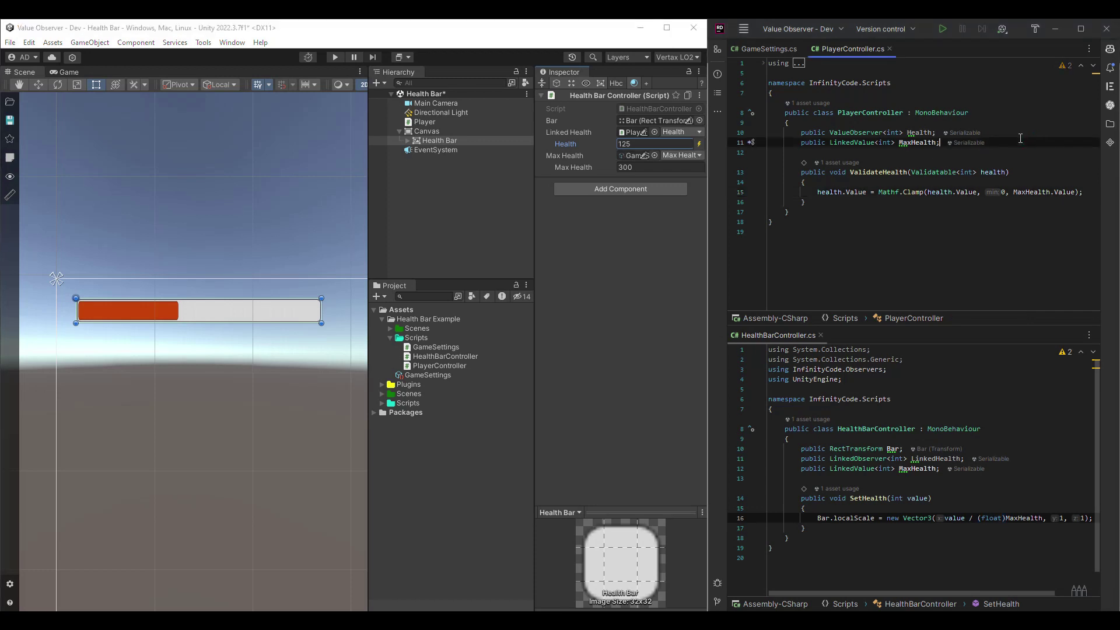
pyautogui.press('Return')
pyautogui.press('Return')
pyautogui.write('Start')
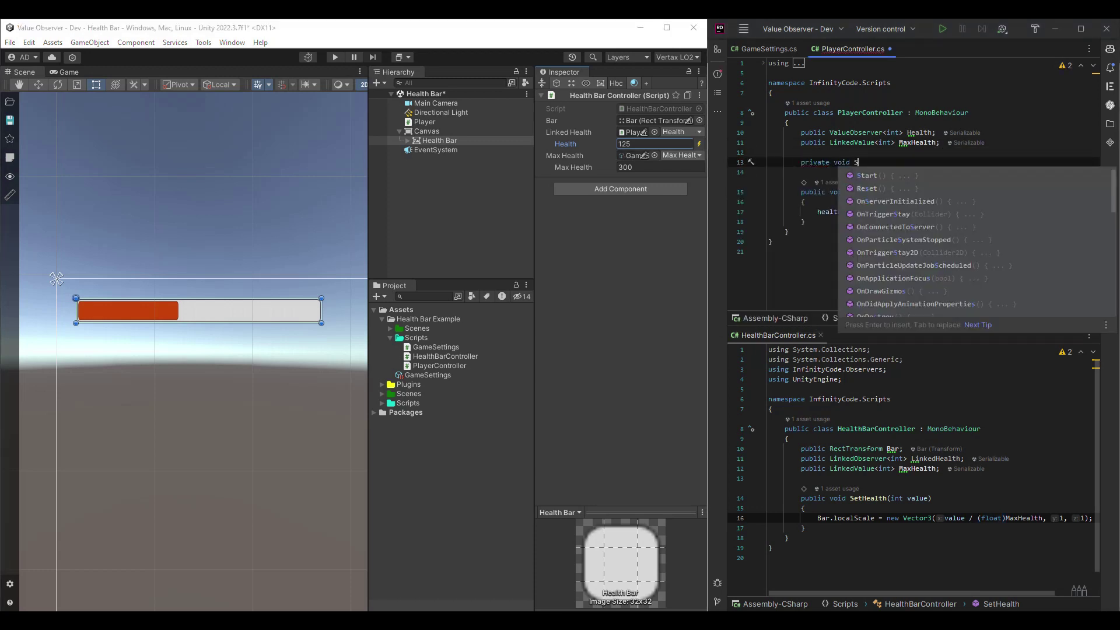
pyautogui.press('Return')
pyautogui.write('Health.Value = max')
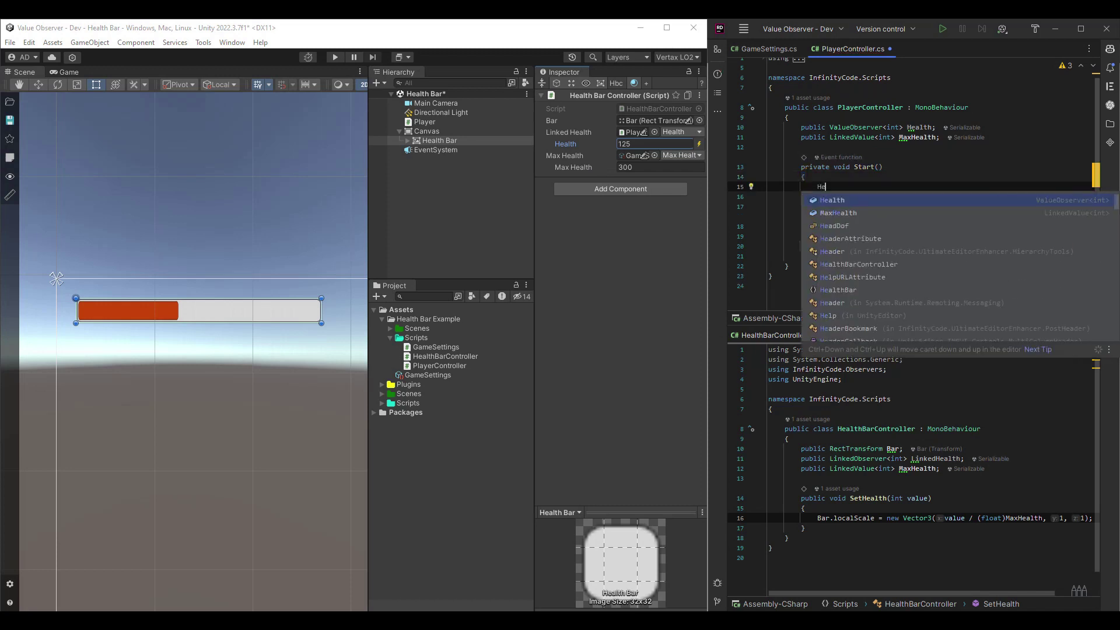
pyautogui.press('Return')
pyautogui.write(';')
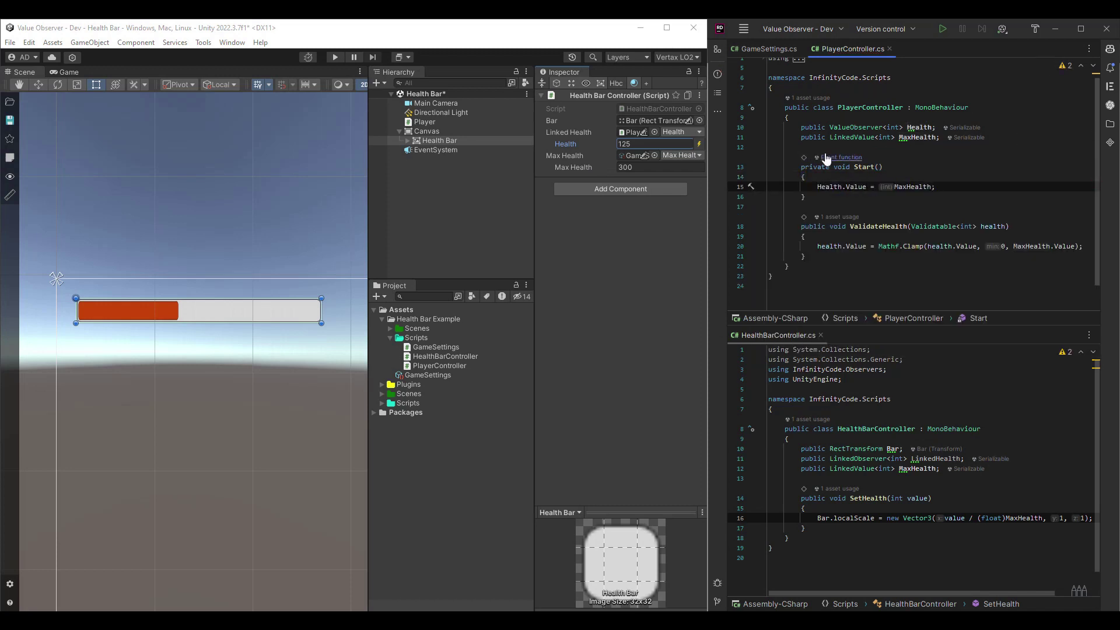
pyautogui.hotkey('ctrl', 's')
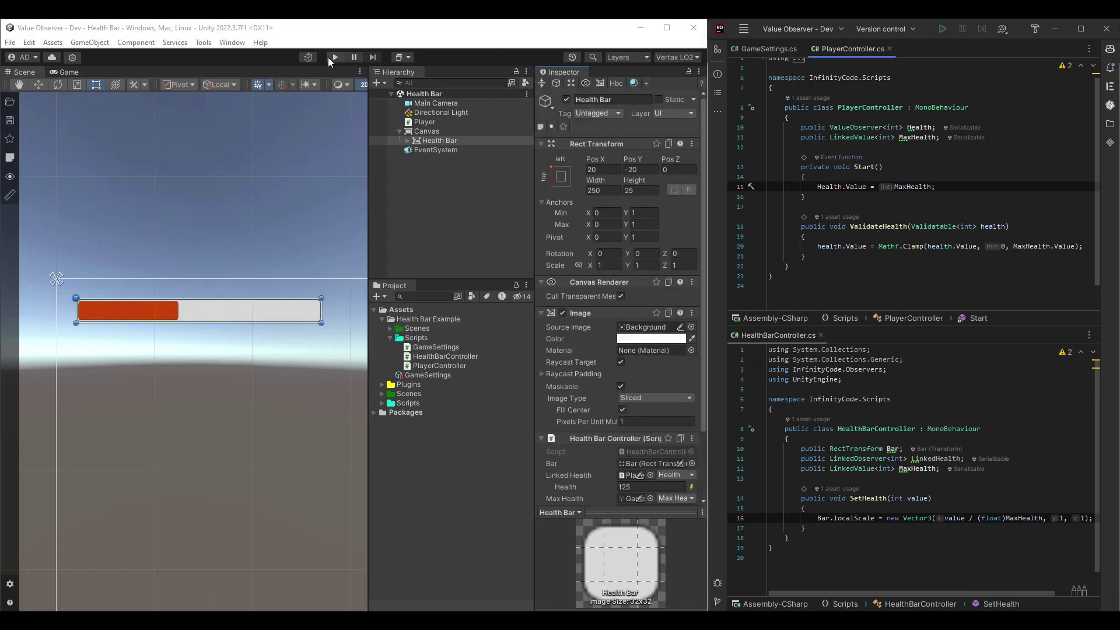
pyautogui.click(332, 57)
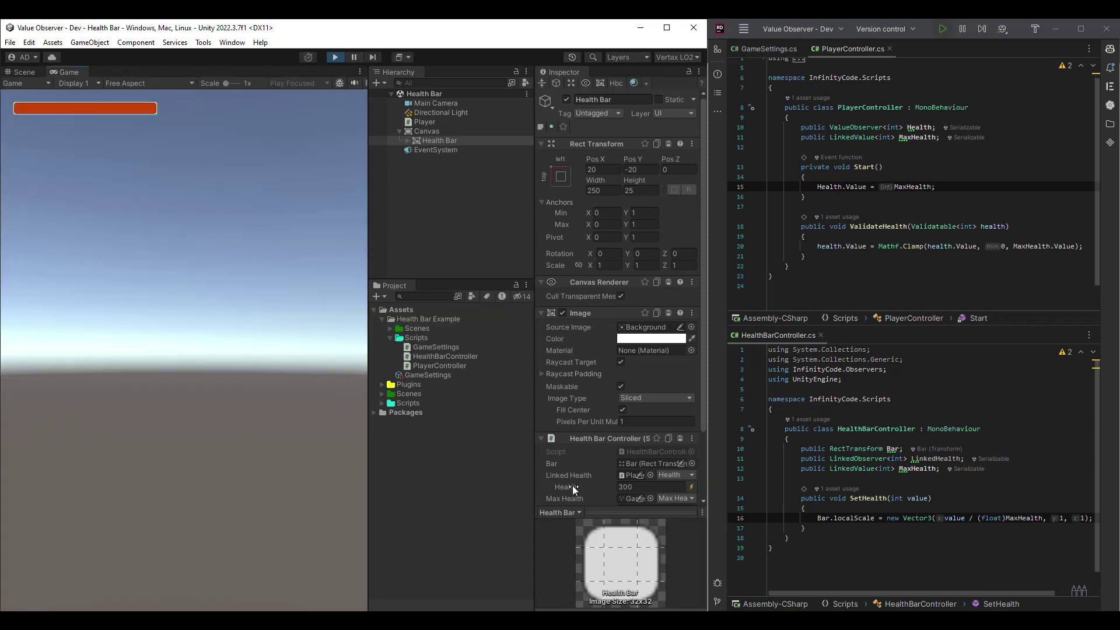
pyautogui.moveTo(573, 485); pyautogui.dragTo(452, 477)
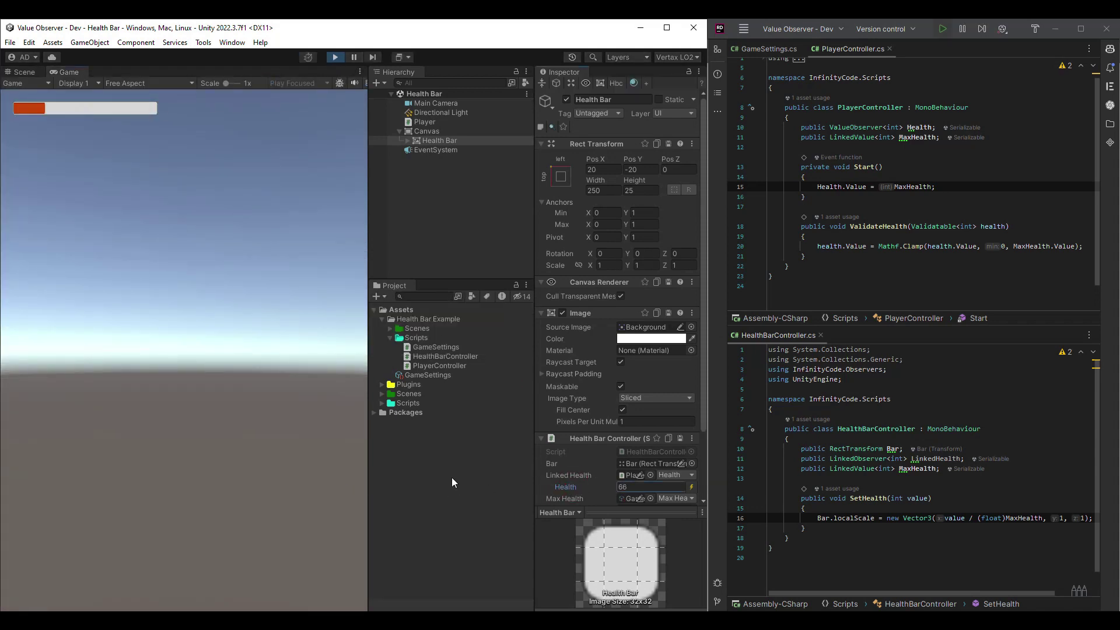
pyautogui.click(335, 57)
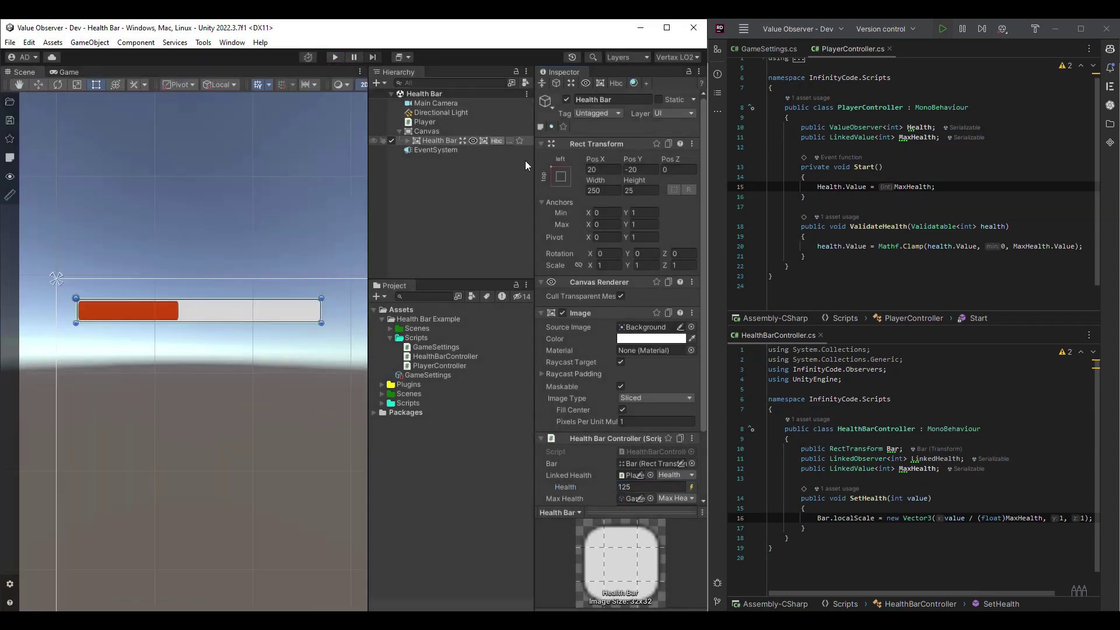
# Step: Declare IPointerDownHandler on HealthBarController and generate the missing OnPointerDown method
pyautogui.click(1013, 427)
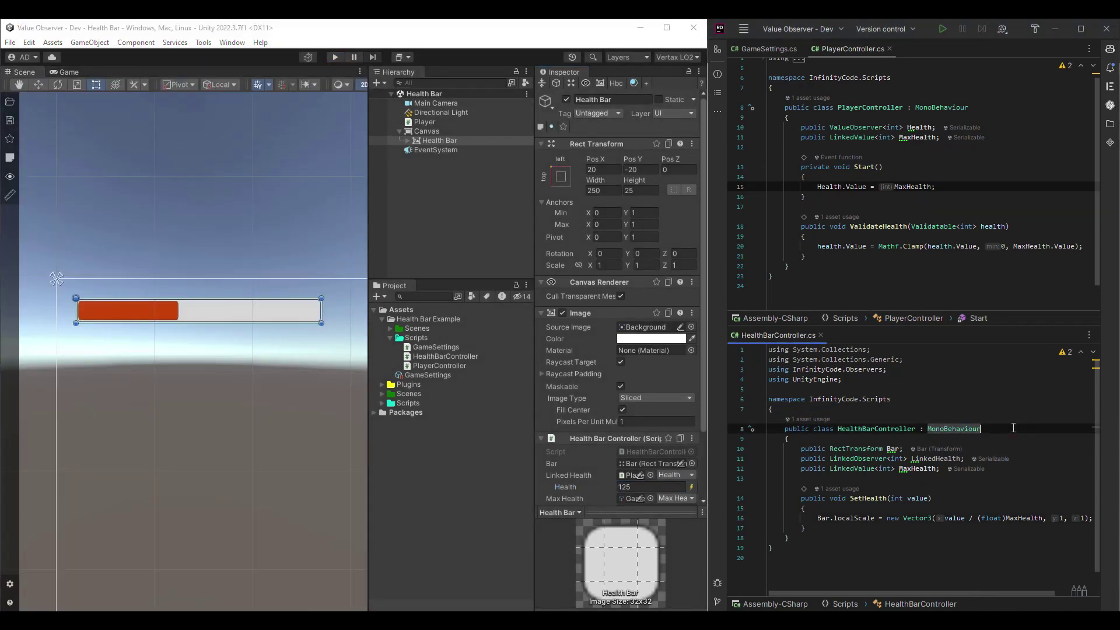
pyautogui.write(', IPointerDown')
pyautogui.press('Return')
pyautogui.hotkey('alt', 'Return')
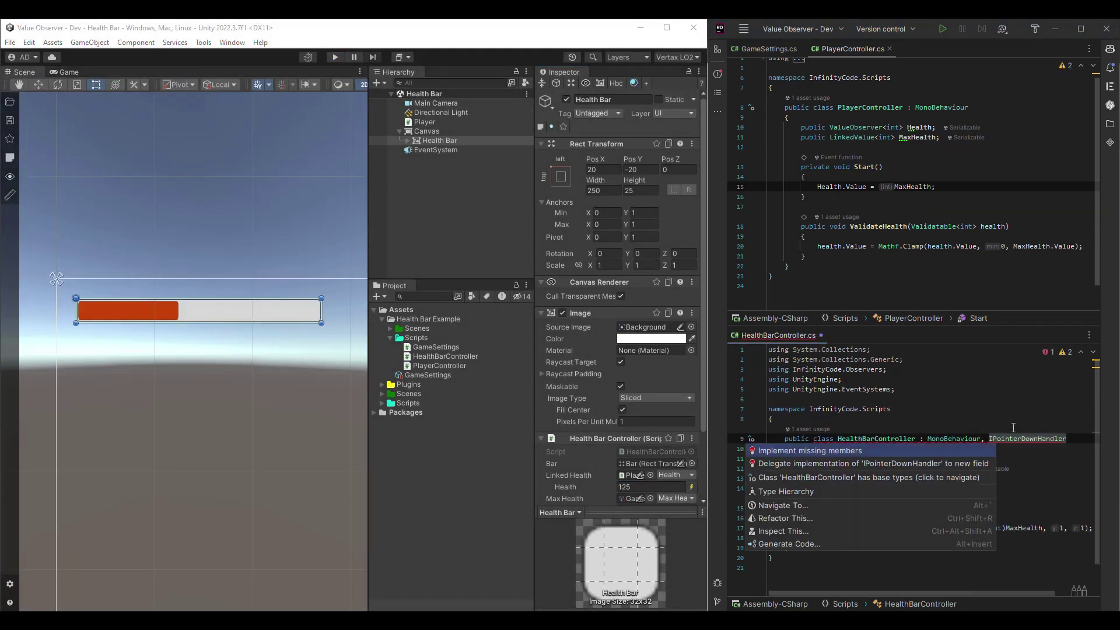
pyautogui.press('Return')
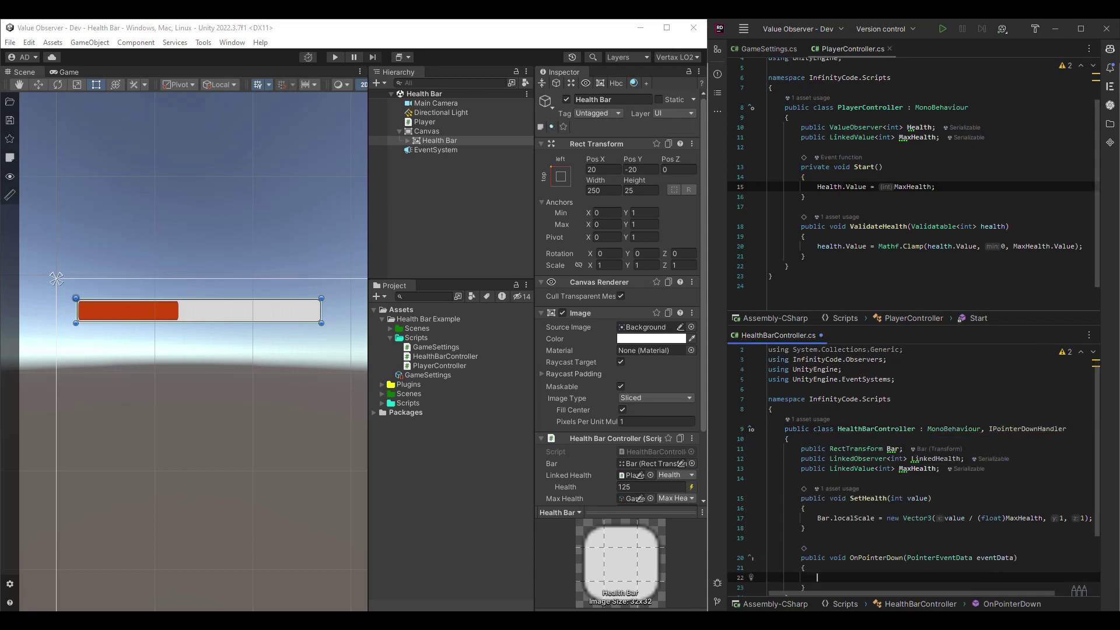
pyautogui.write('Vector2 point ')
pyautogui.write('= eventData.position - ')
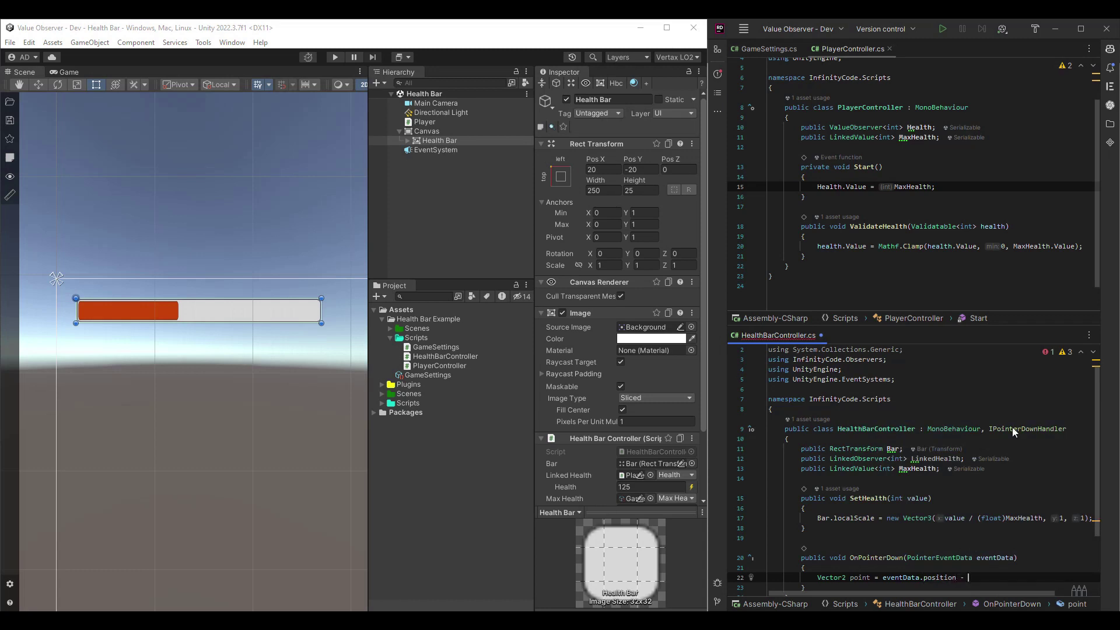
pyautogui.write('Bar.position')
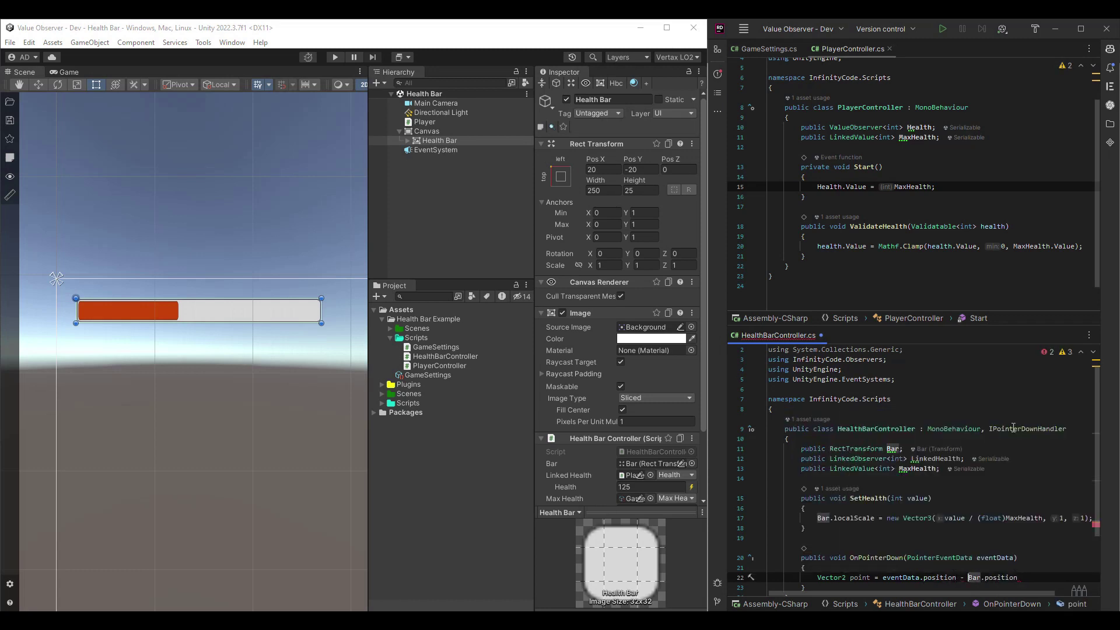
# Step: Compute the click point from eventData.position relative to Bar.position and Bar.rect.width
pyautogui.hotkey('alt', 'Return')
pyautogui.press('Return')
pyautogui.write(';')
pyautogui.press('Return')
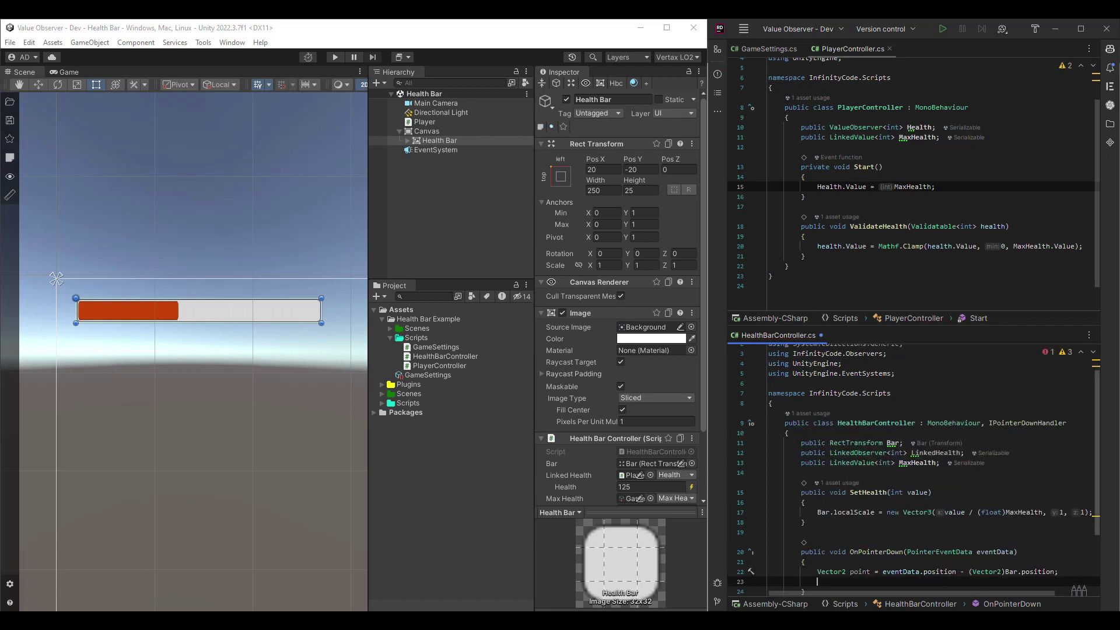
pyautogui.scroll(-3, 979, 426)
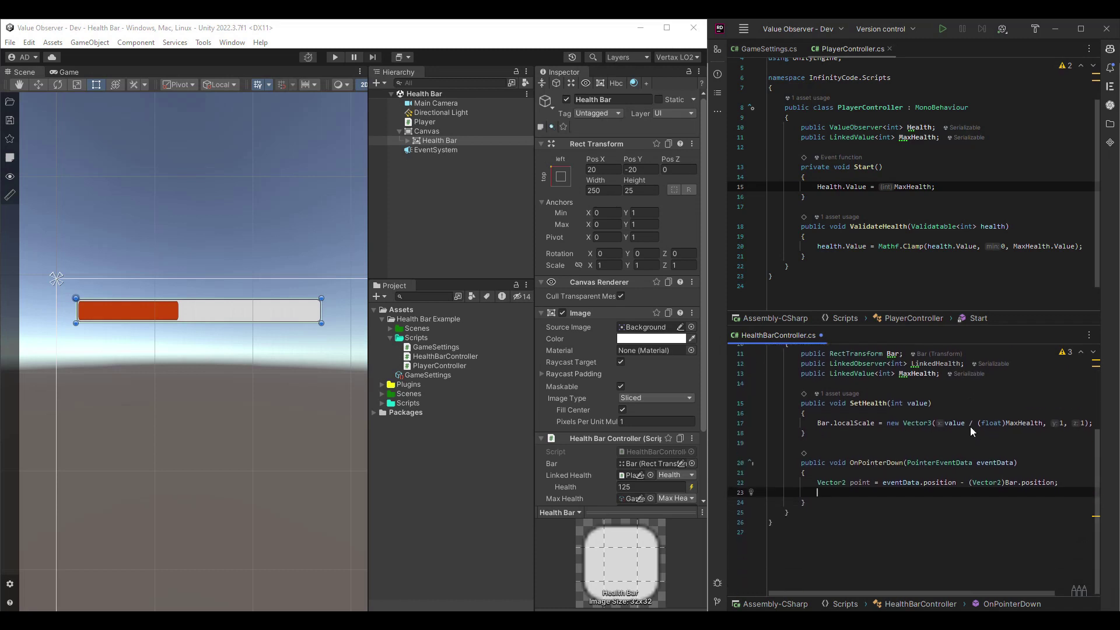
pyautogui.write('int health = po')
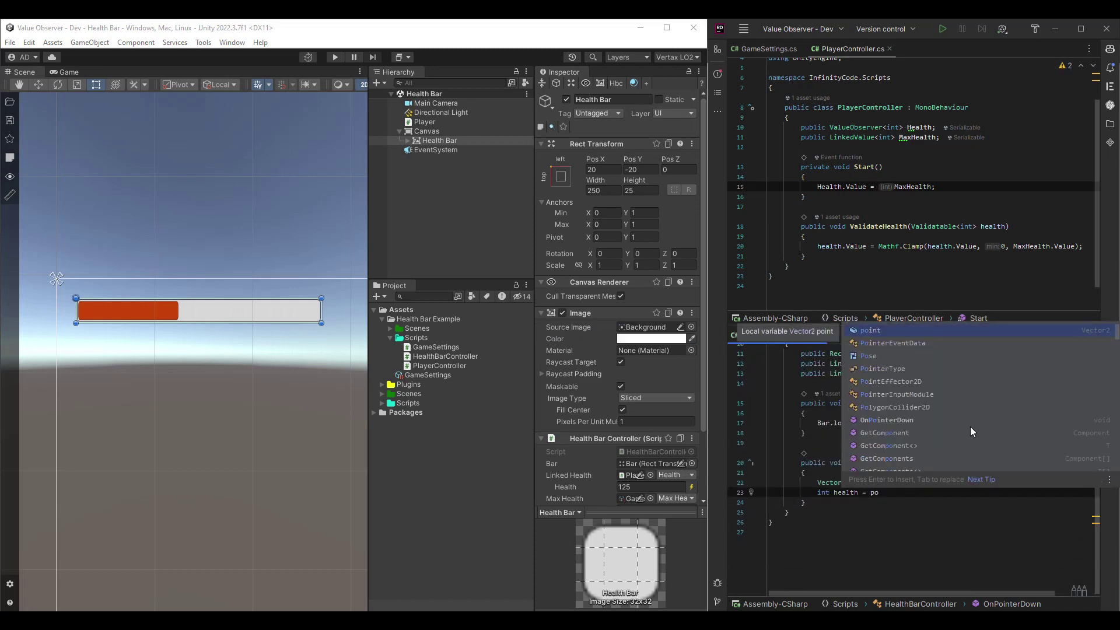
pyautogui.press('Return')
pyautogui.write('.x / Bar.re')
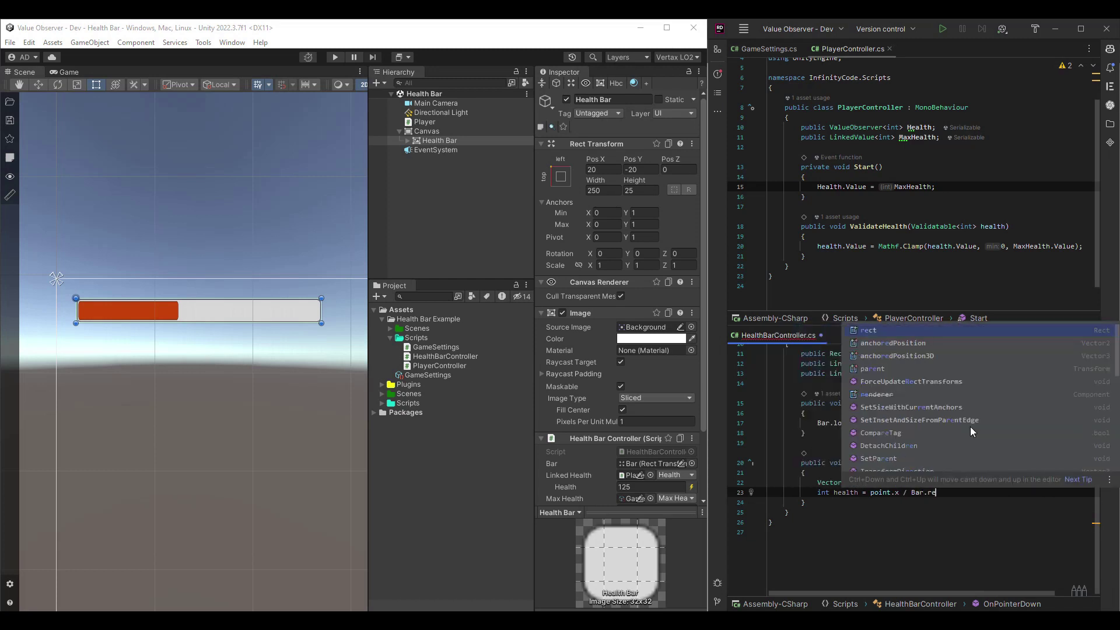
pyautogui.press('Return')
pyautogui.write('.wi')
pyautogui.press('Return')
pyautogui.write('* Max')
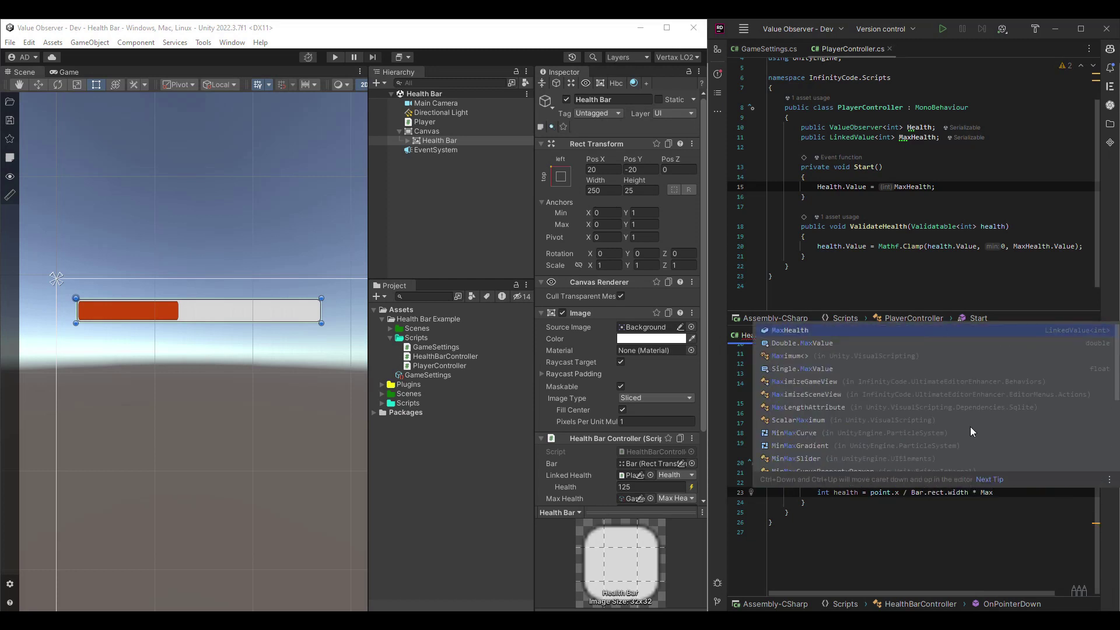
# Step: Scale the fraction by MaxHealth into a float health value for LinkedHealth
pyautogui.press('Return')
pyautogui.write(';')
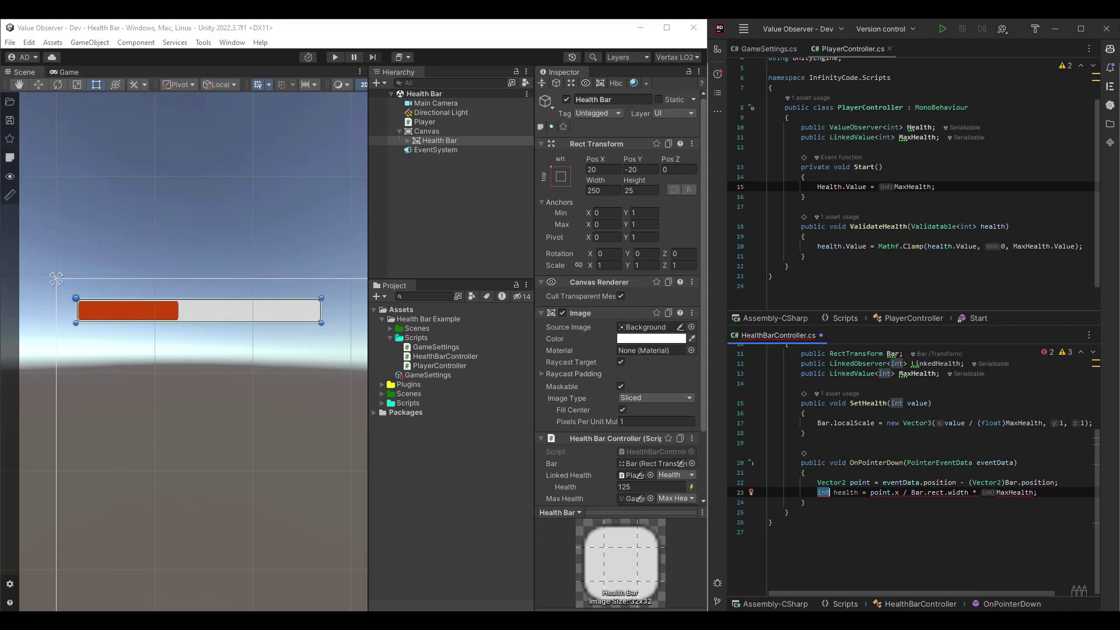
pyautogui.hotkey('alt', 'Return')
pyautogui.press('Return')
pyautogui.press('Return')
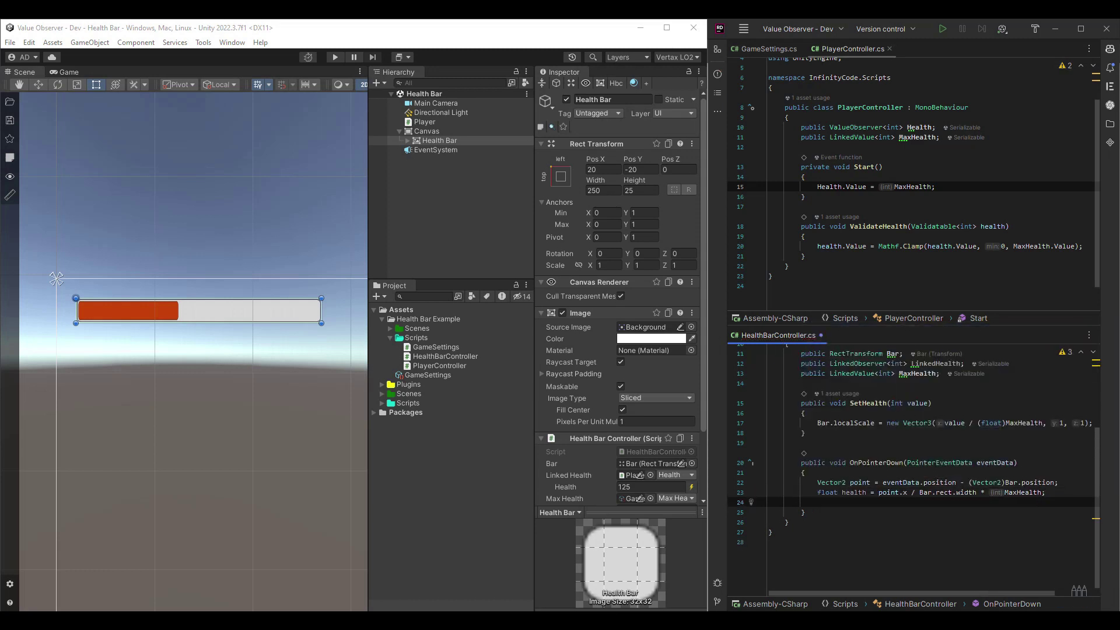
pyautogui.write('Li')
pyautogui.press('Return')
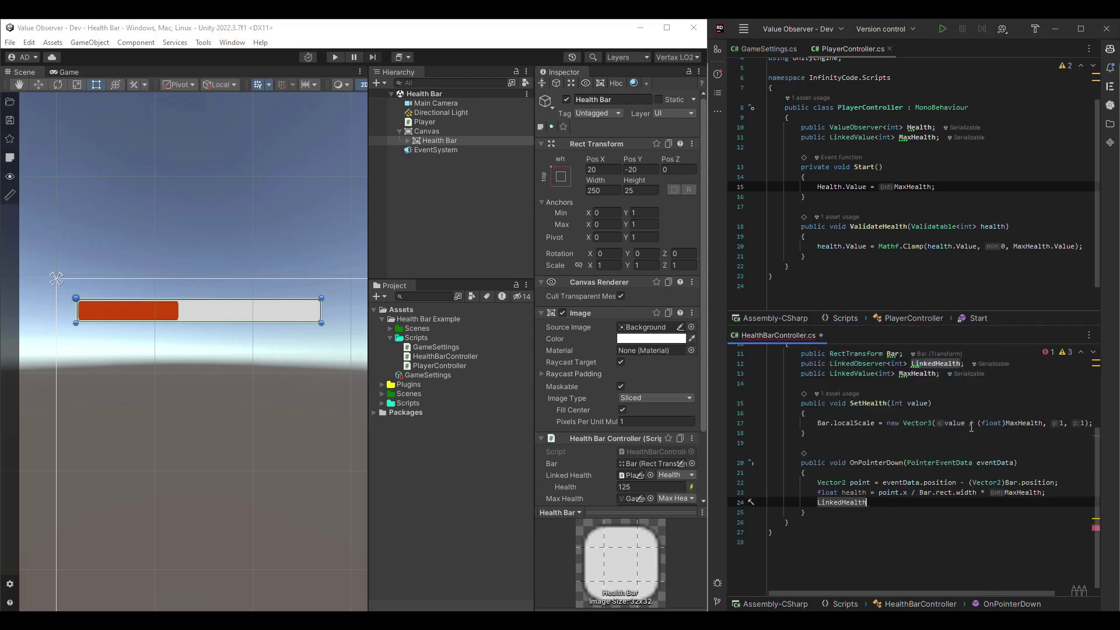
pyautogui.write('.Value = (int)')
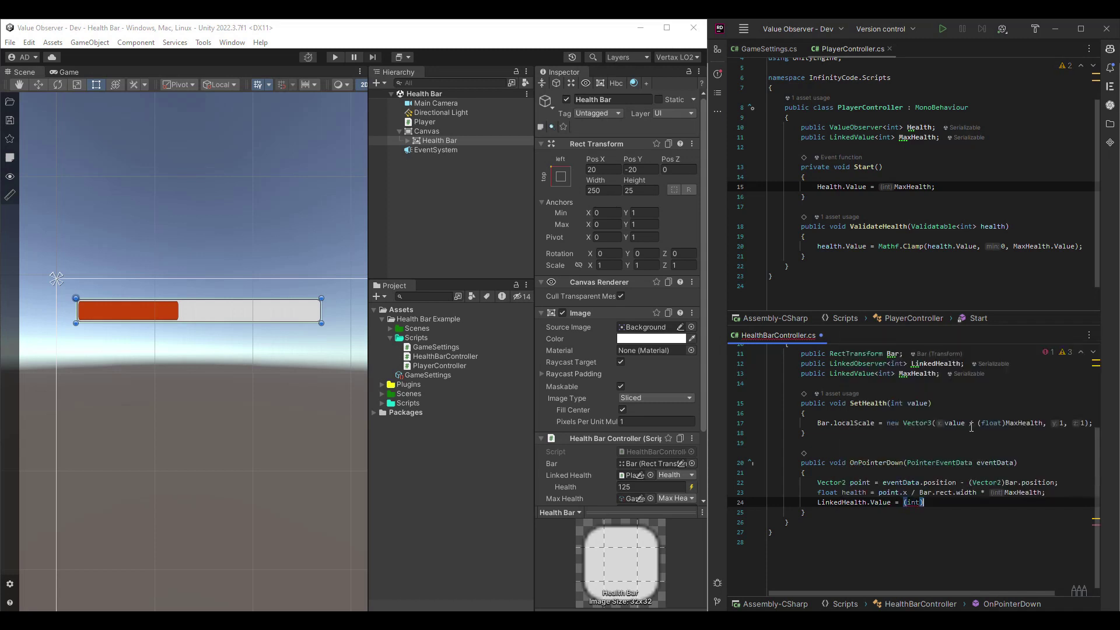
pyautogui.write('health;')
# Step: Play the game, click along the bar to set health, and scrub Health to 184 of 300
pyautogui.click(337, 57)
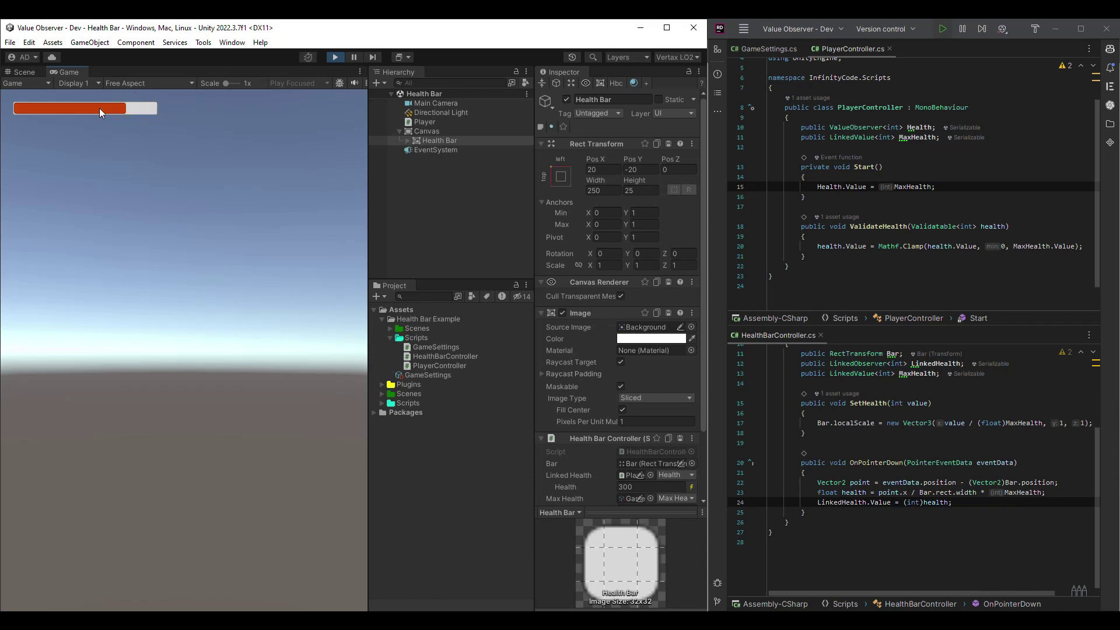
pyautogui.click(81, 108)
pyautogui.click(87, 108)
pyautogui.scroll(-3, 603, 365)
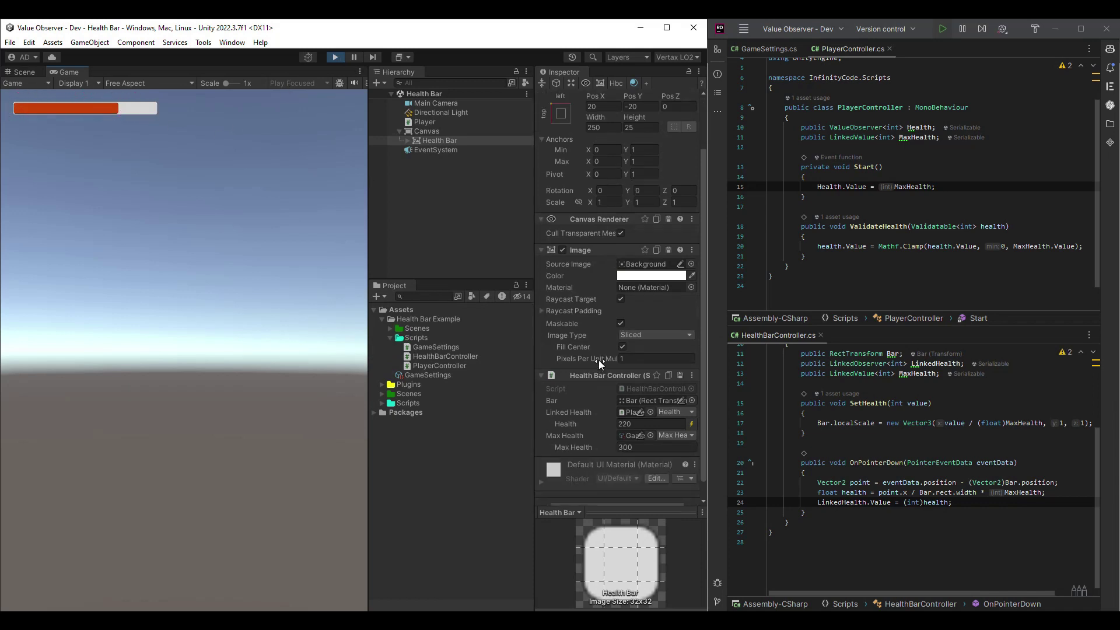
pyautogui.moveTo(576, 406)
pyautogui.mouseDown()
pyautogui.moveTo(548, 406)
pyautogui.moveTo(644, 404)
pyautogui.moveTo(537, 403)
pyautogui.moveTo(582, 408)
pyautogui.mouseUp()
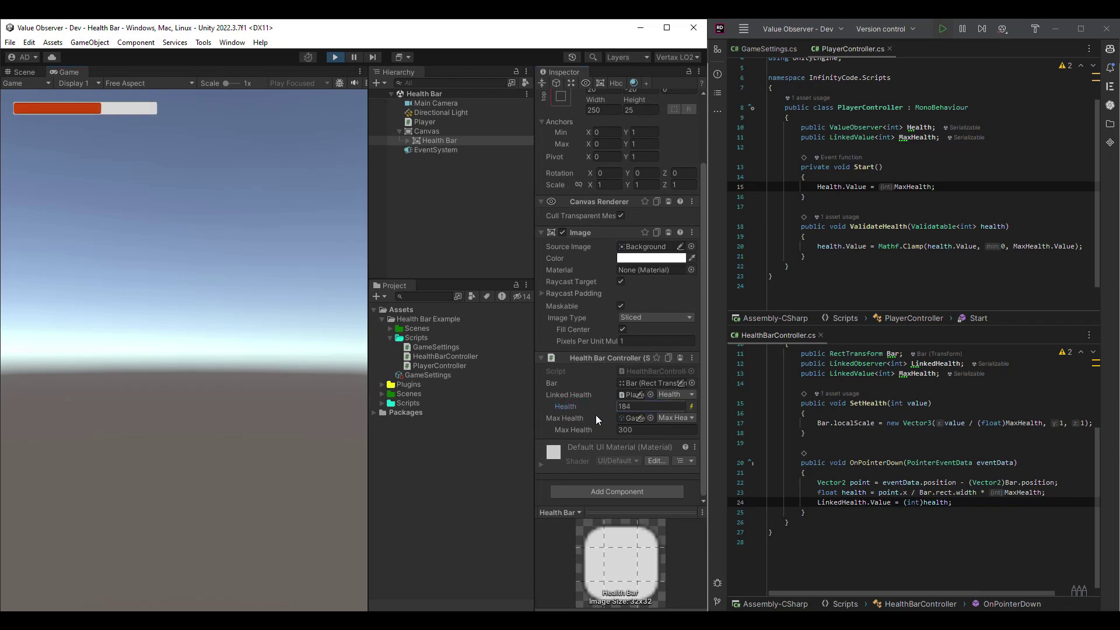